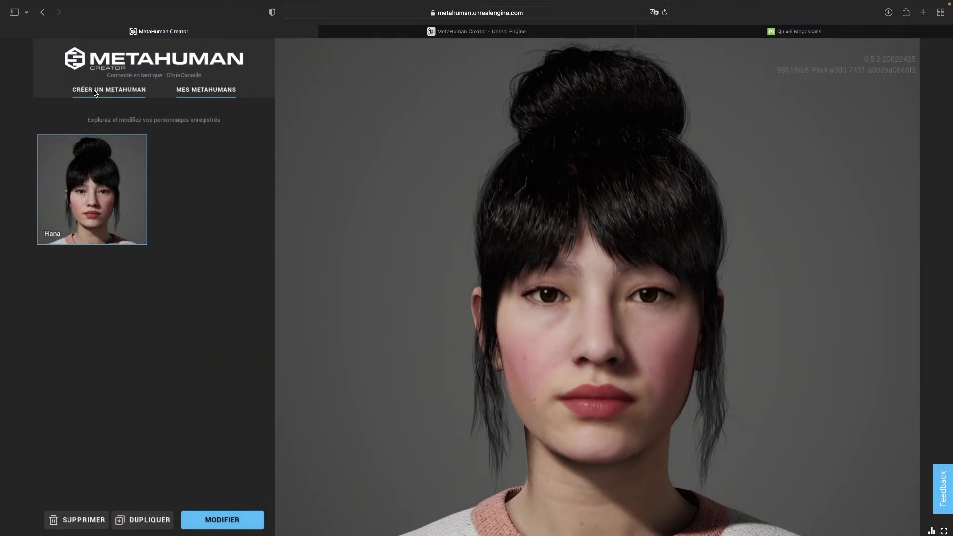
- Start a new MetaHuman from the Gavin preset and turn his head to view the side
click(94, 90)
scroll(152, 271, down, 5)
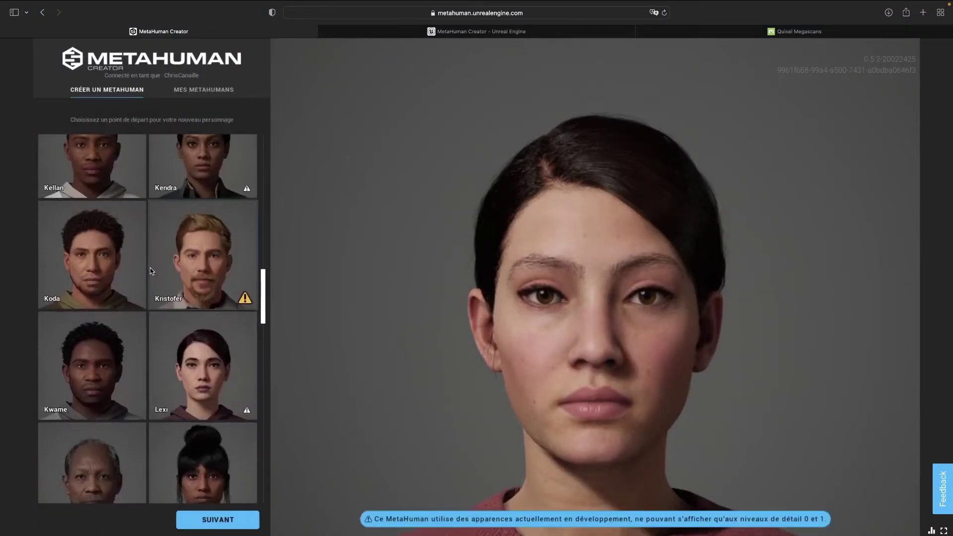
scroll(152, 271, up, 3)
scroll(151, 271, up, 3)
scroll(152, 271, up, 1)
scroll(151, 271, up, 3)
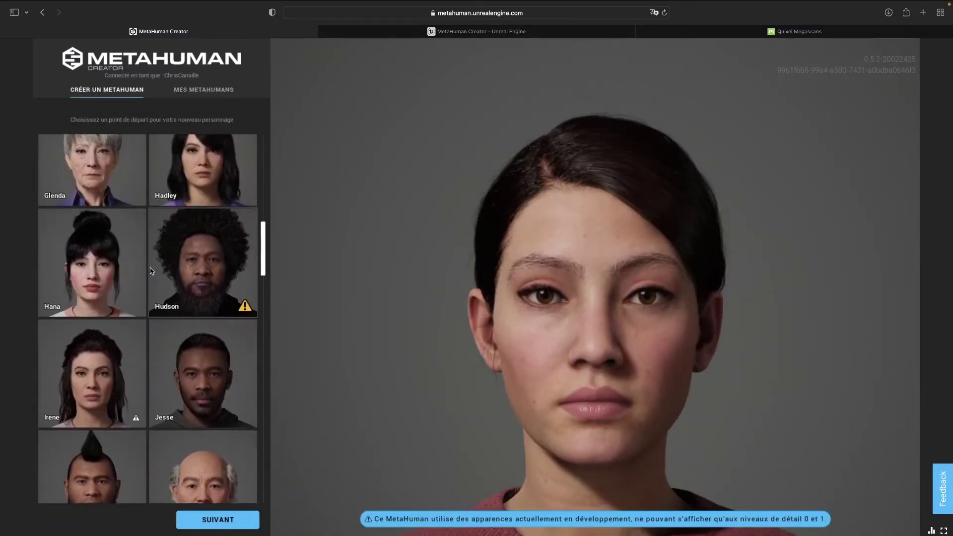
scroll(151, 271, up, 1)
scroll(151, 271, up, 1)
scroll(174, 302, up, 3)
scroll(203, 344, up, 2)
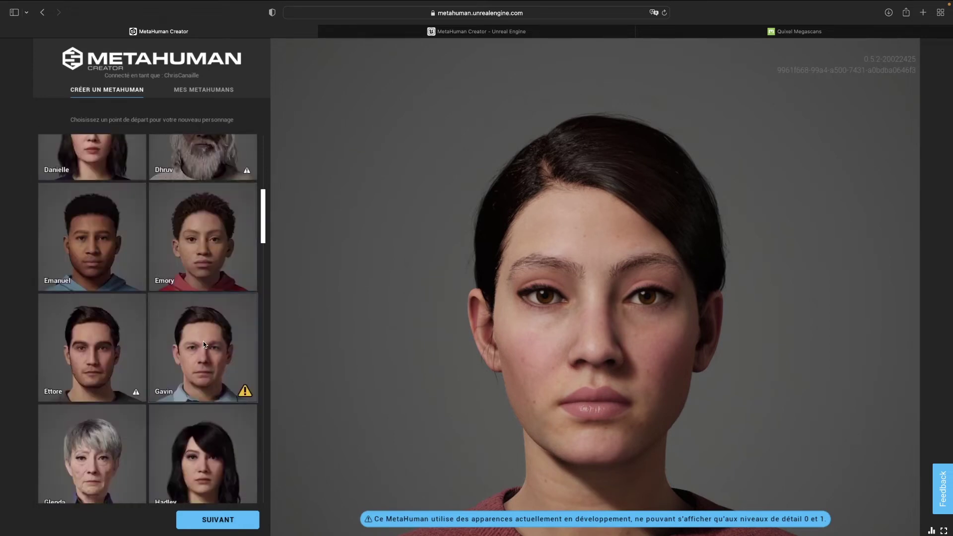
click(203, 345)
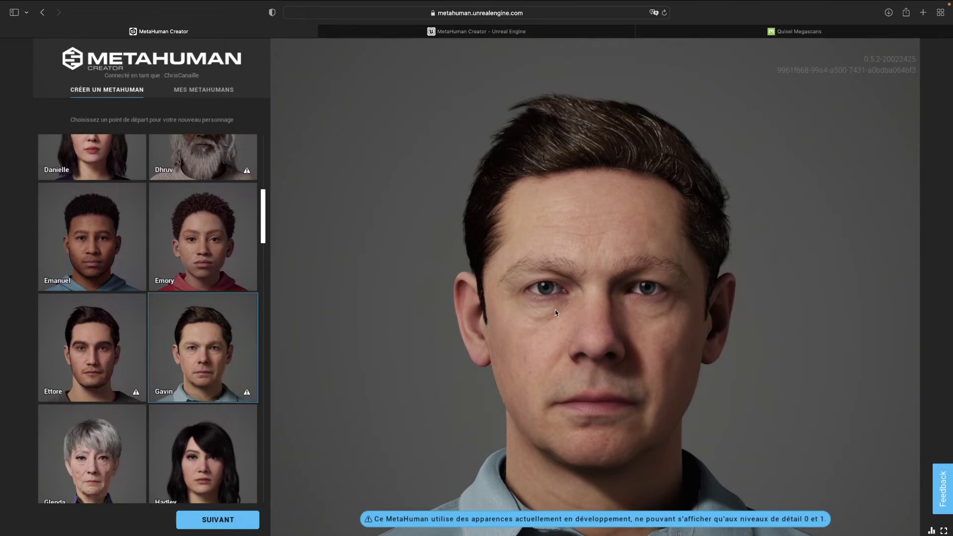
drag(555, 312, 684, 309)
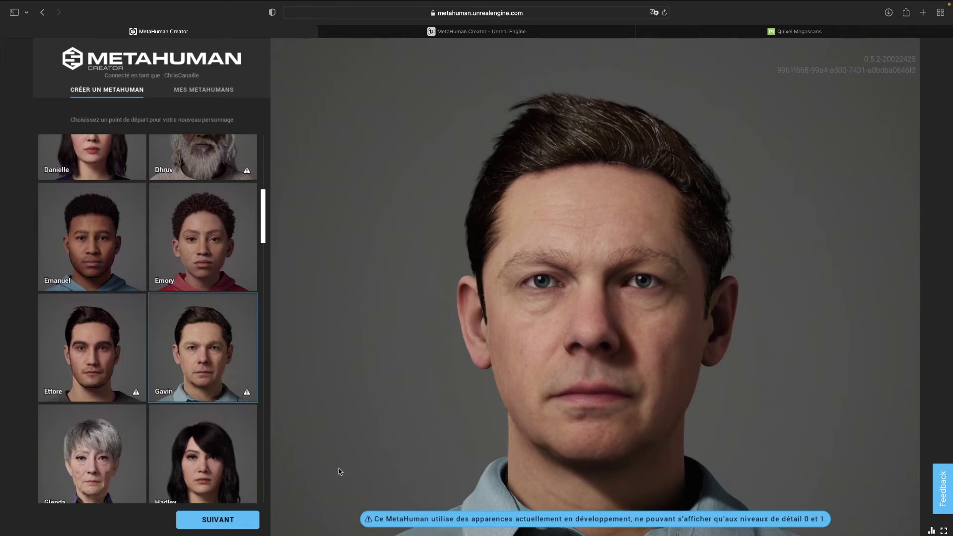
- Open Gavin in the editor with the keyboard shortcuts reference shown
click(234, 516)
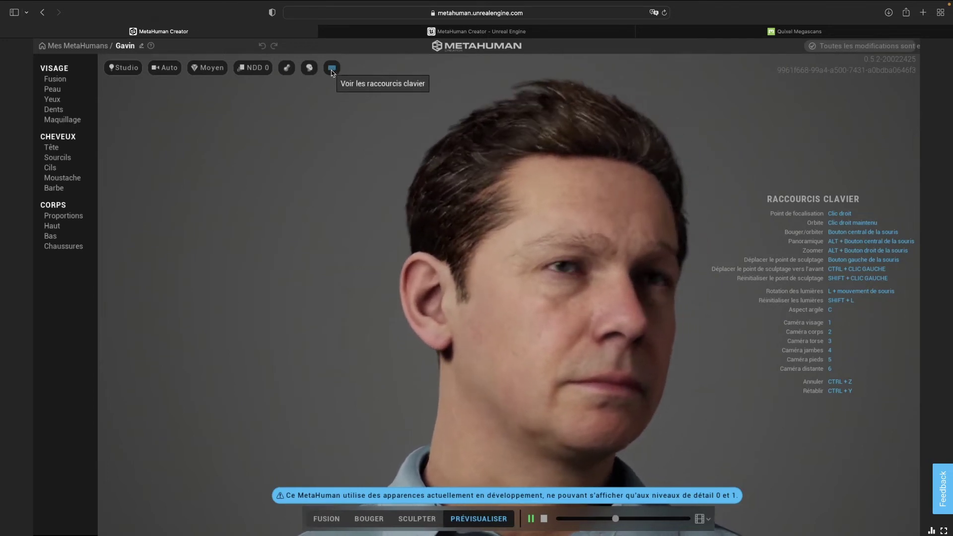
click(332, 69)
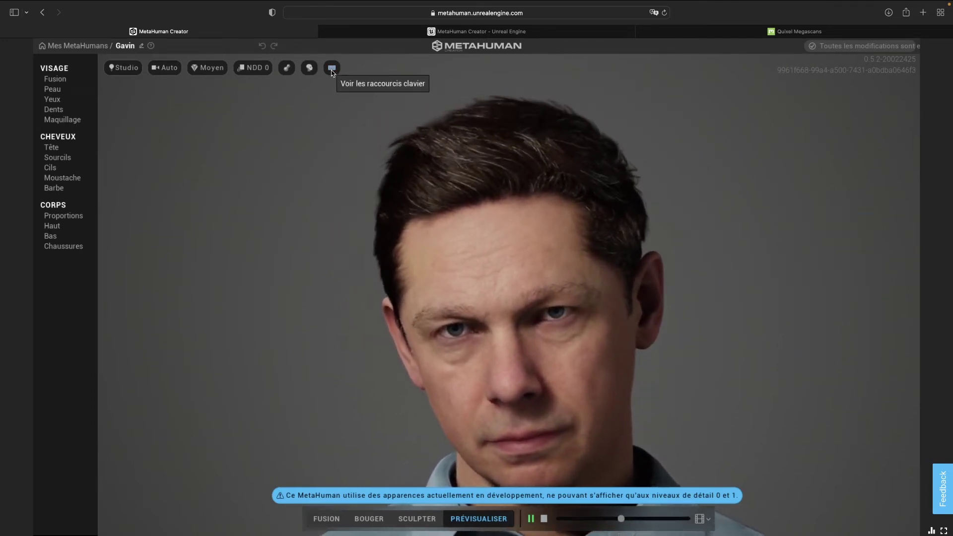
click(331, 68)
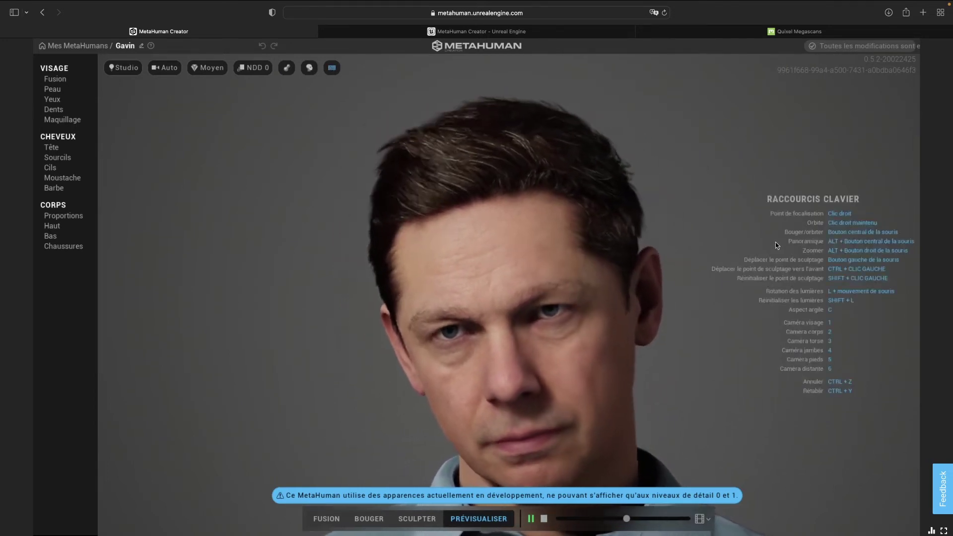
- Cycle through camera presets 2, 4, 5 and 6, ending on face camera 1
key(2)
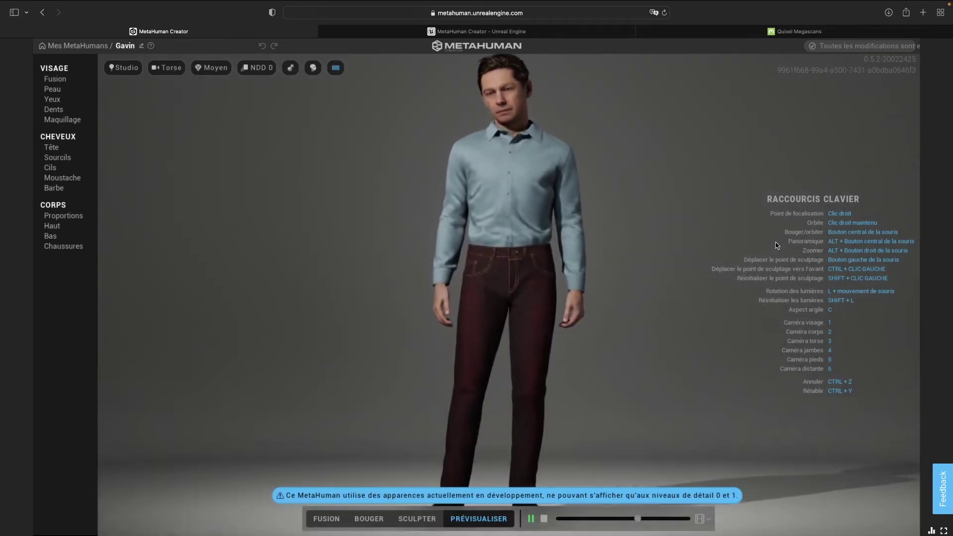
key(4)
key(5)
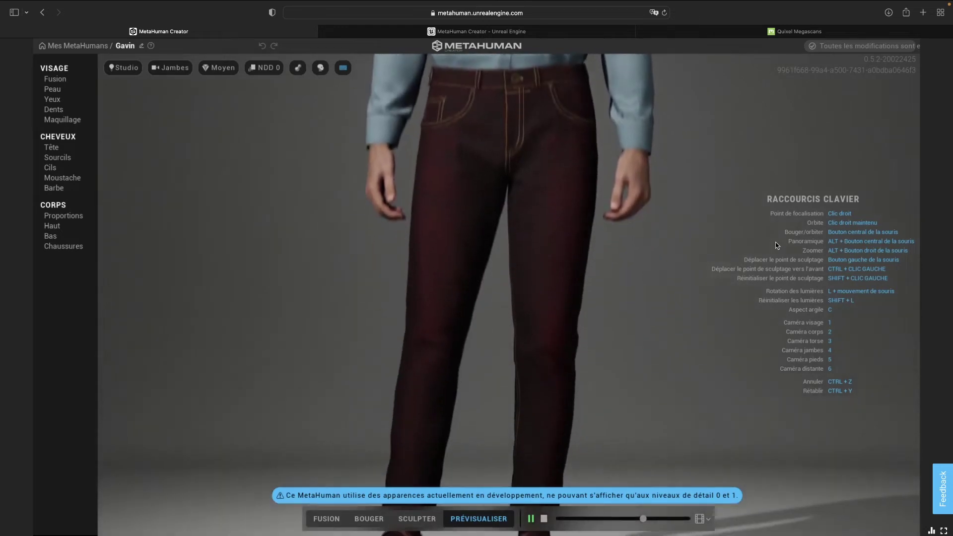
key(6)
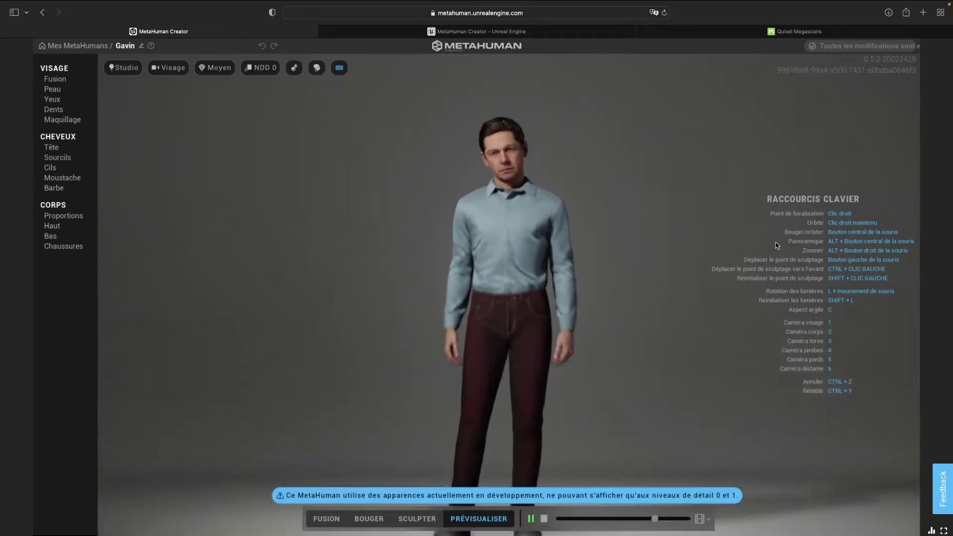
key(1)
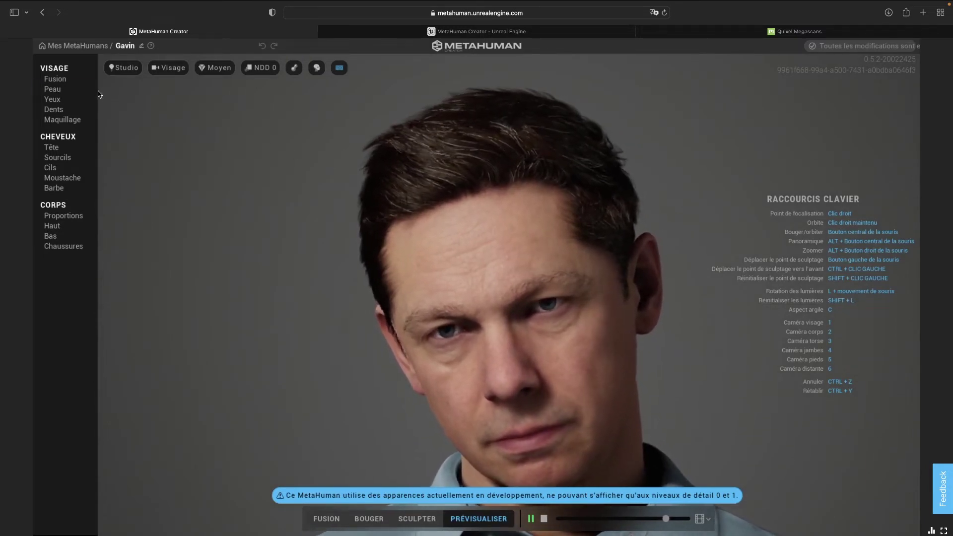
- Light Gavin with the Intérieur environment and view the result
click(119, 71)
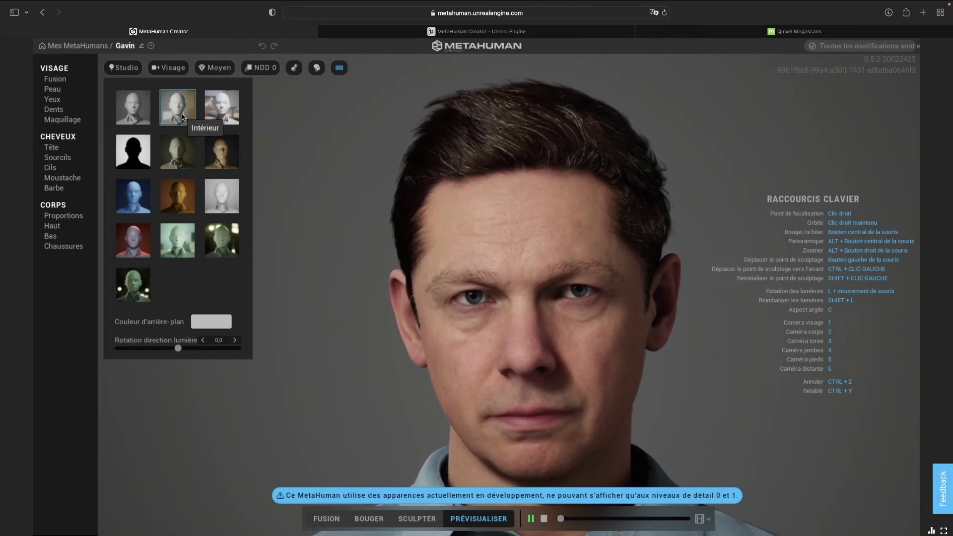
click(182, 117)
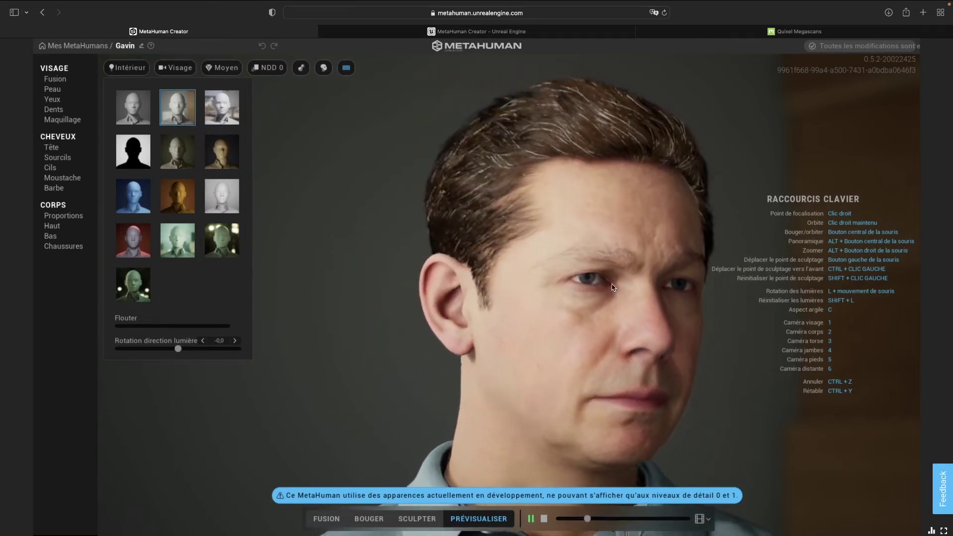
click(485, 274)
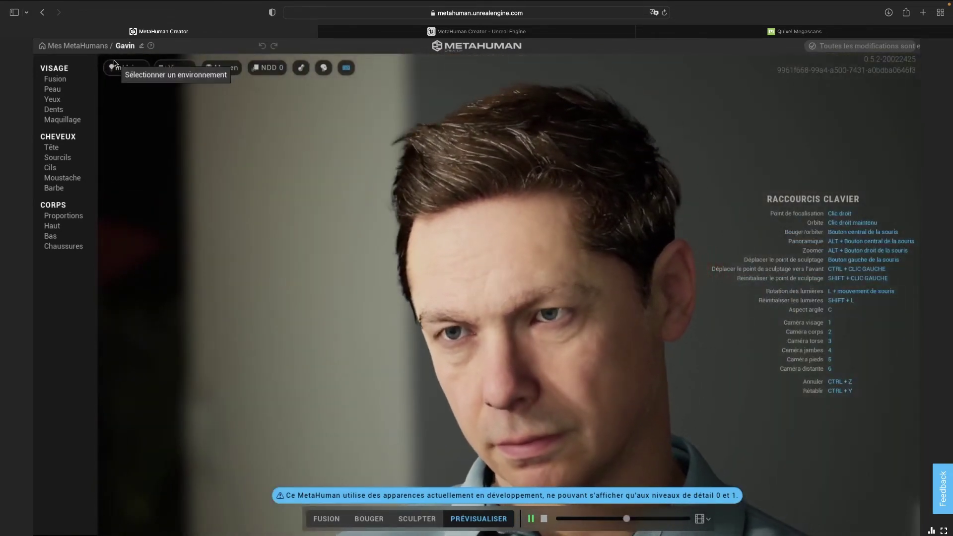
- Try the Silhouette lighting, then return to Studio lighting
click(127, 67)
click(133, 100)
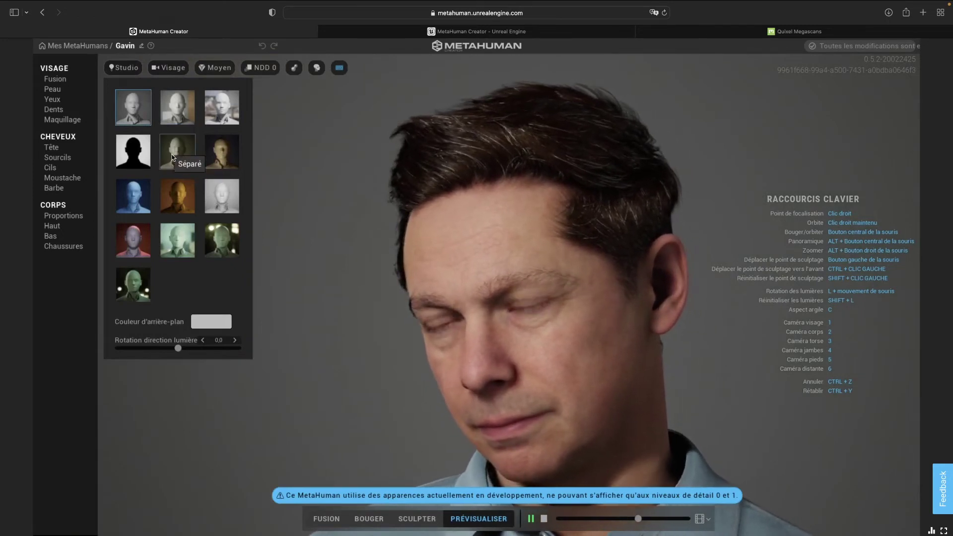
click(128, 157)
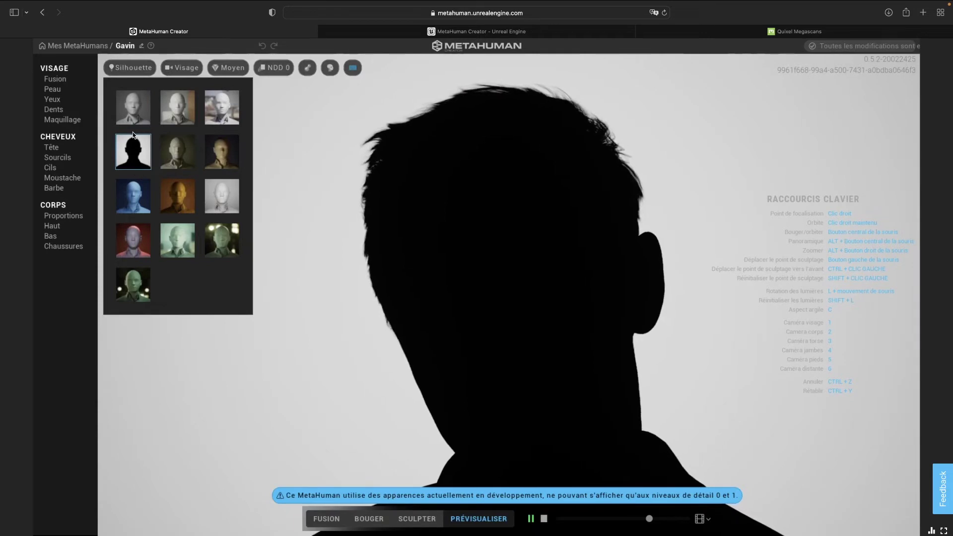
click(138, 103)
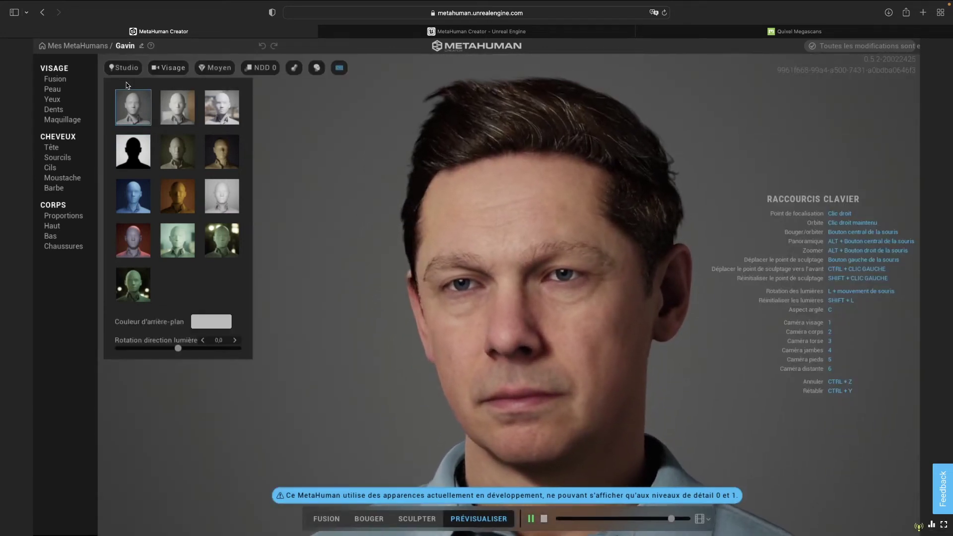
- Preview Gavin at level of detail NDD 7 on body and face, then restore NDD 0
click(174, 72)
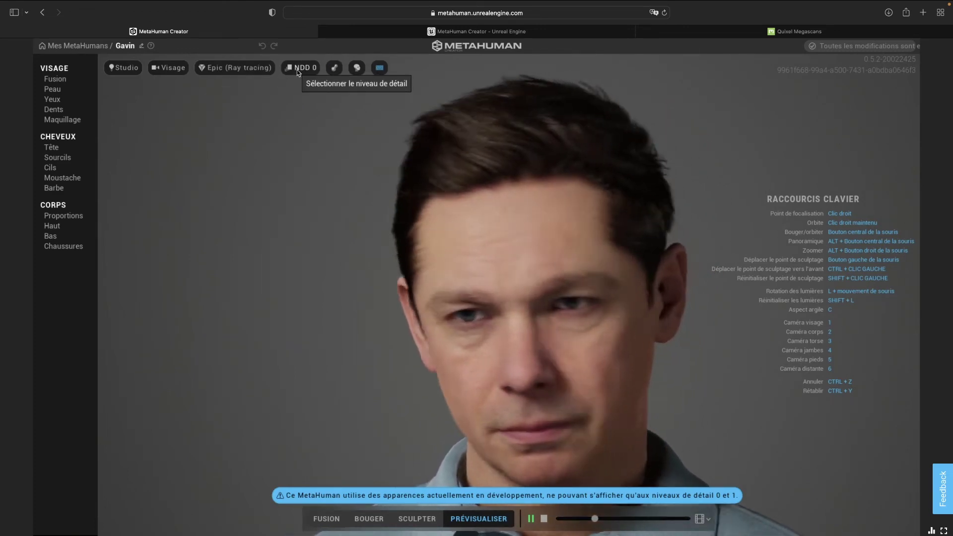
click(296, 70)
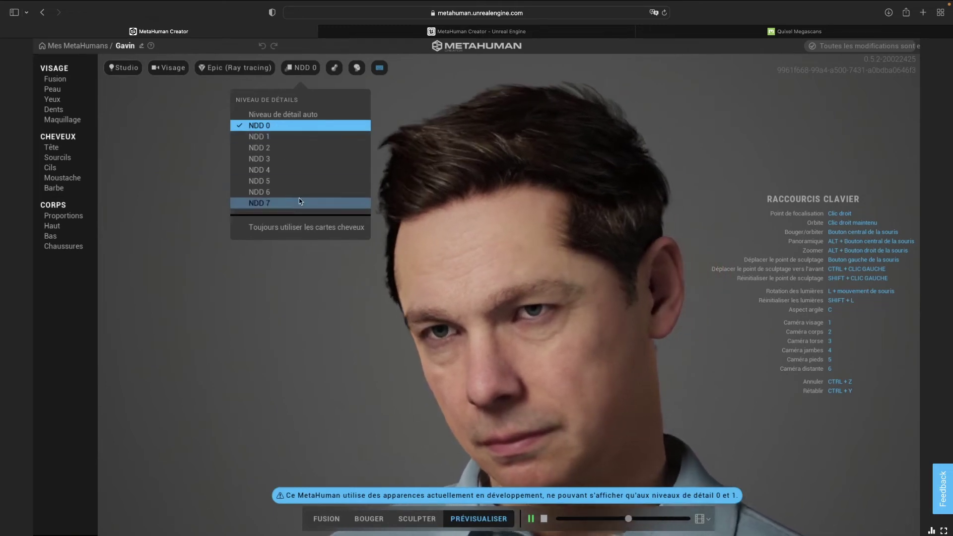
click(262, 204)
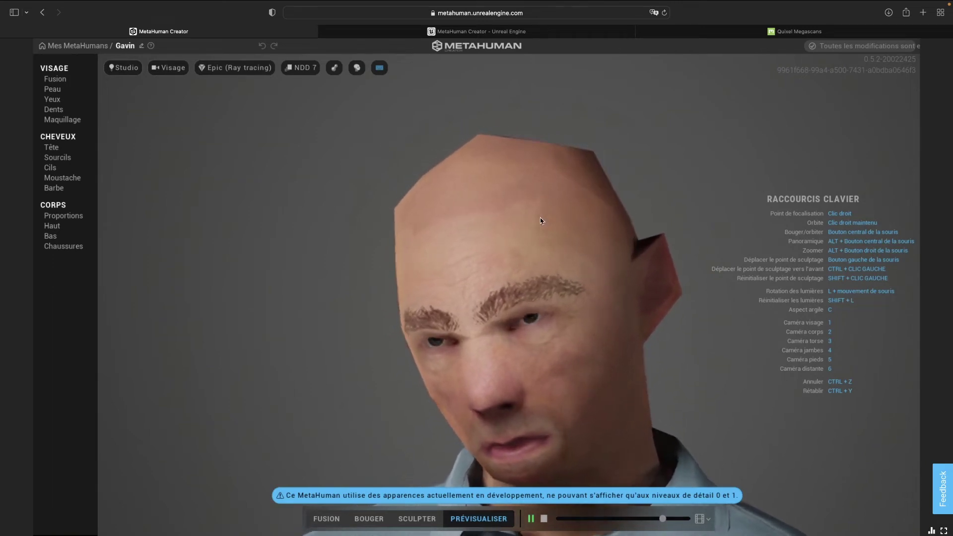
key(2)
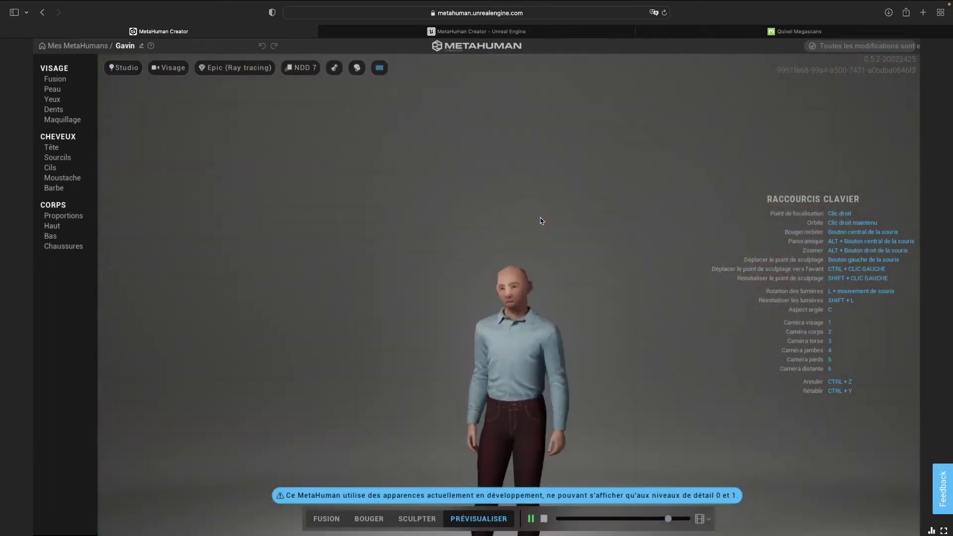
key(1)
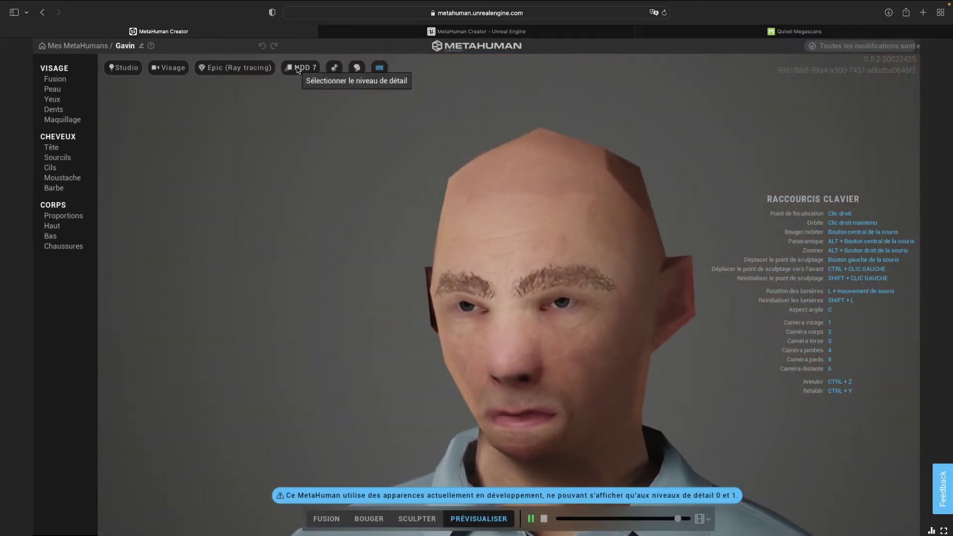
click(298, 70)
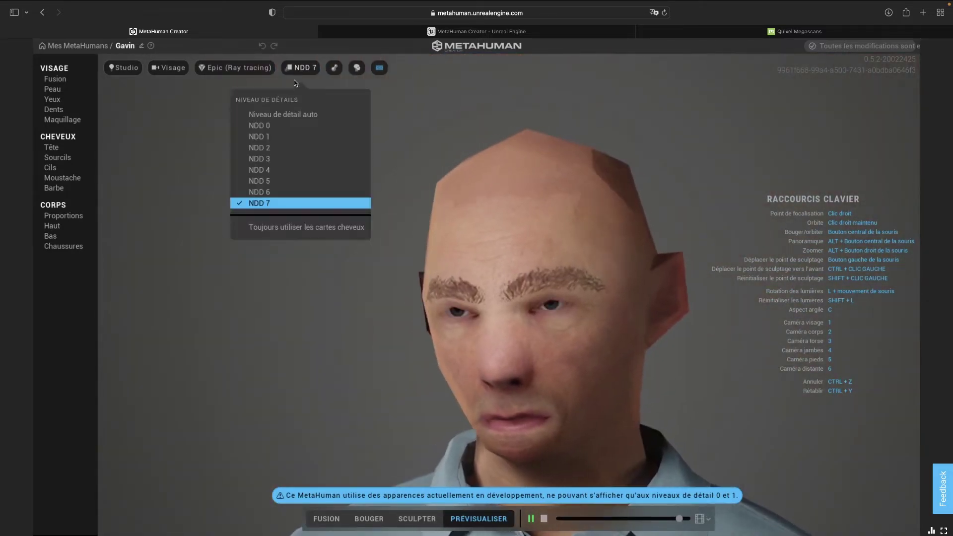
click(280, 126)
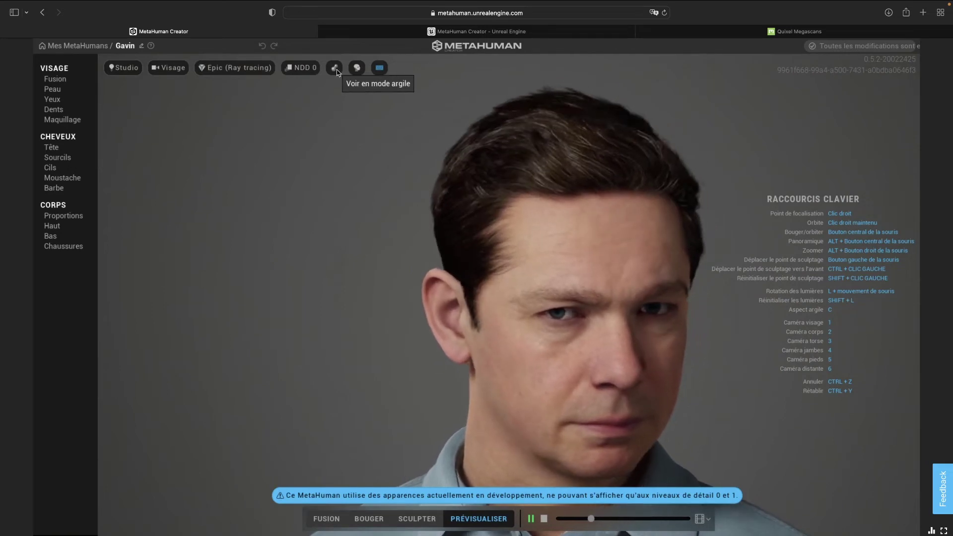
- Toggle clay mode and hidden hair off again, then pause the preview animation
click(336, 72)
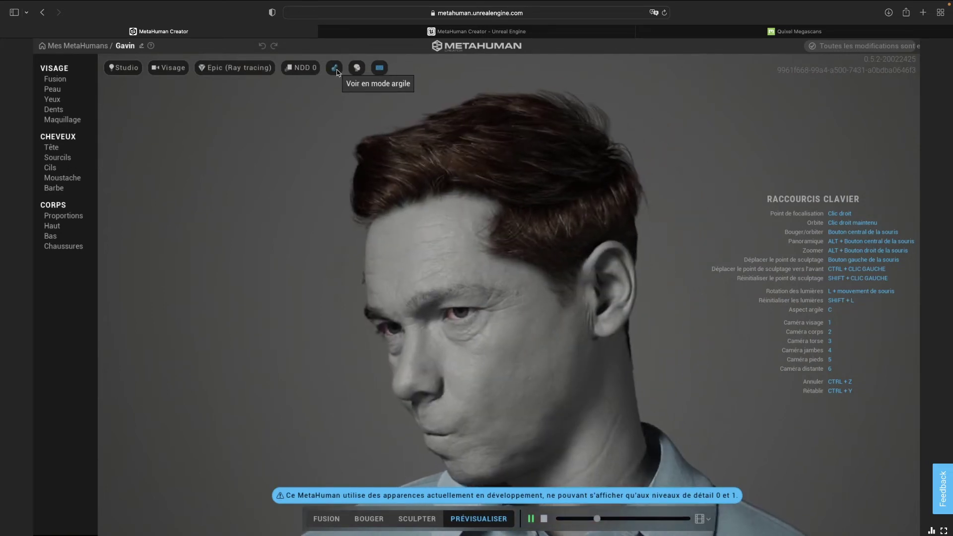
click(337, 72)
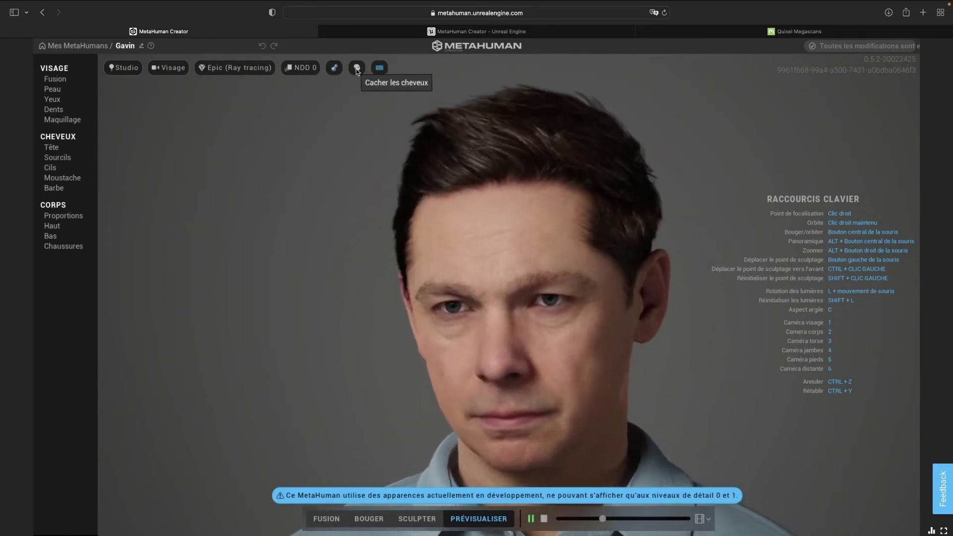
click(356, 70)
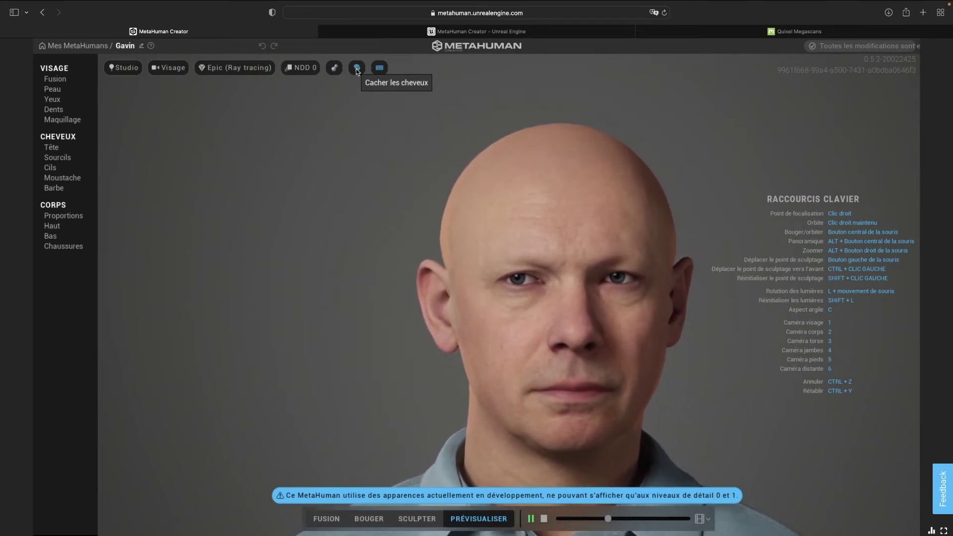
click(357, 70)
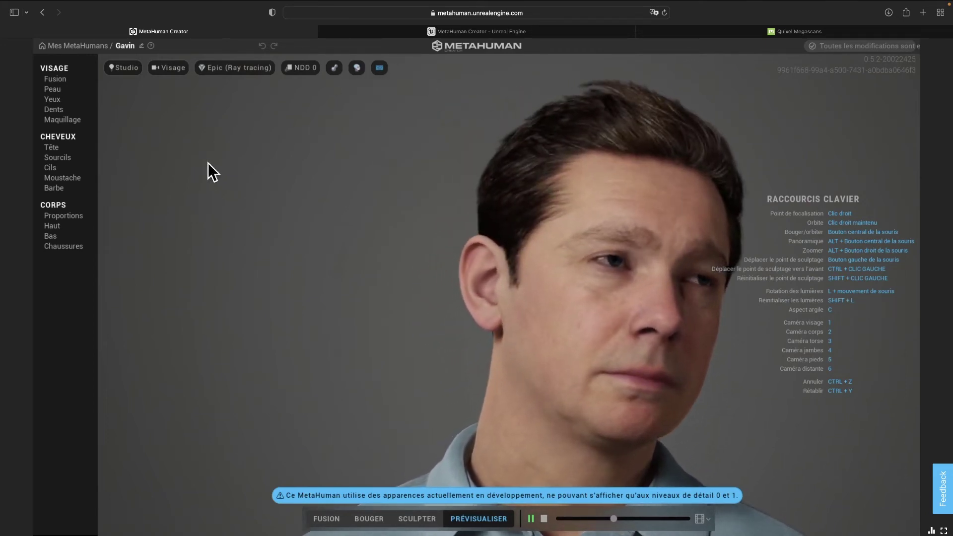
click(55, 79)
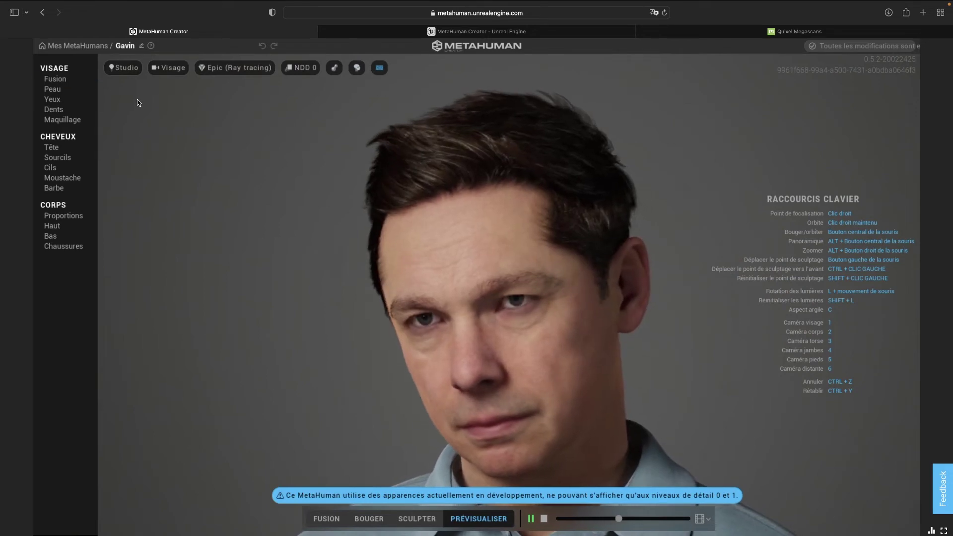
click(530, 519)
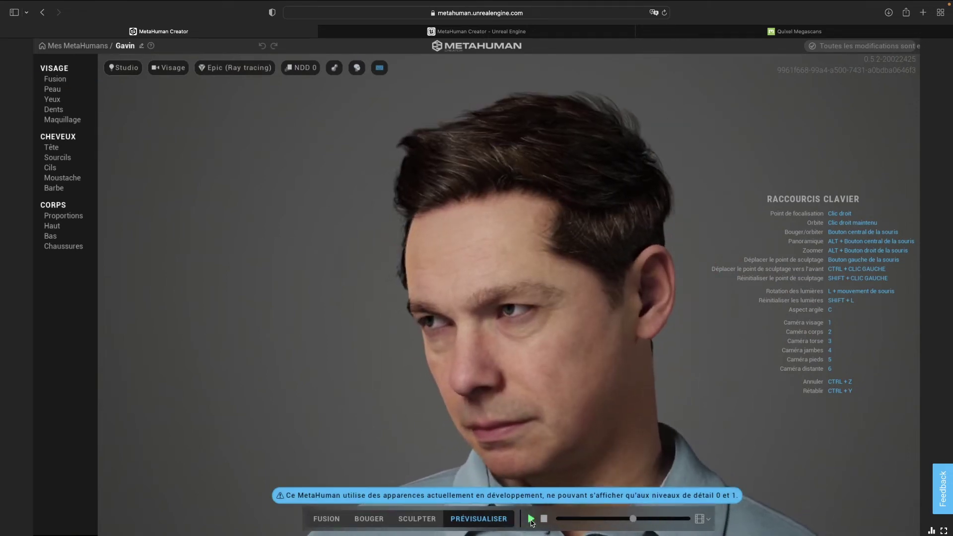
- Enter Fusion mode and place the Cooper preset in the top blend slot
click(326, 520)
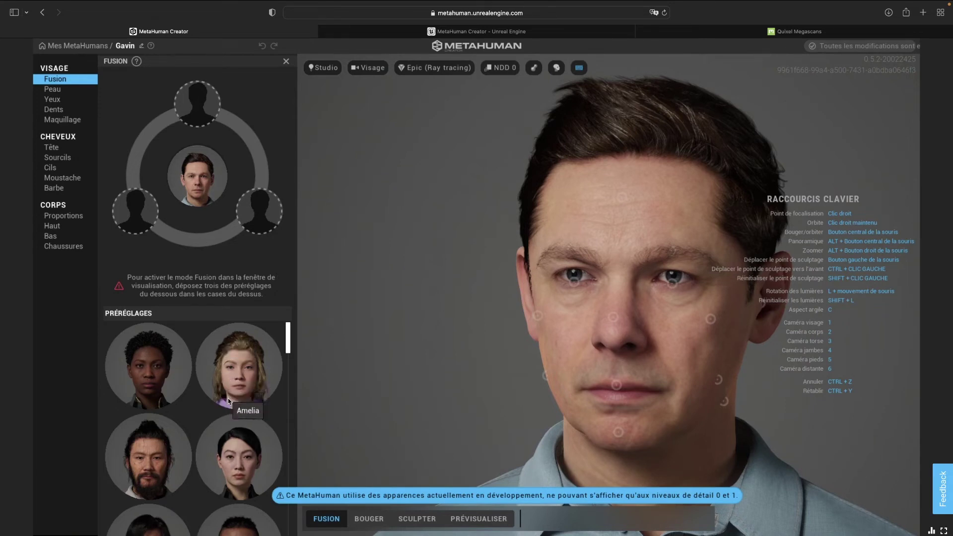
scroll(228, 398, down, 1)
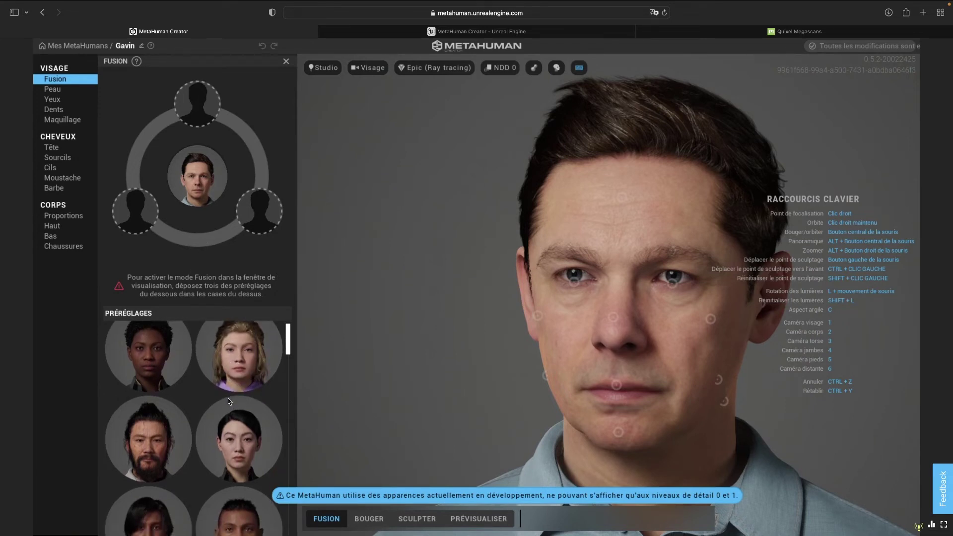
scroll(228, 398, down, 2)
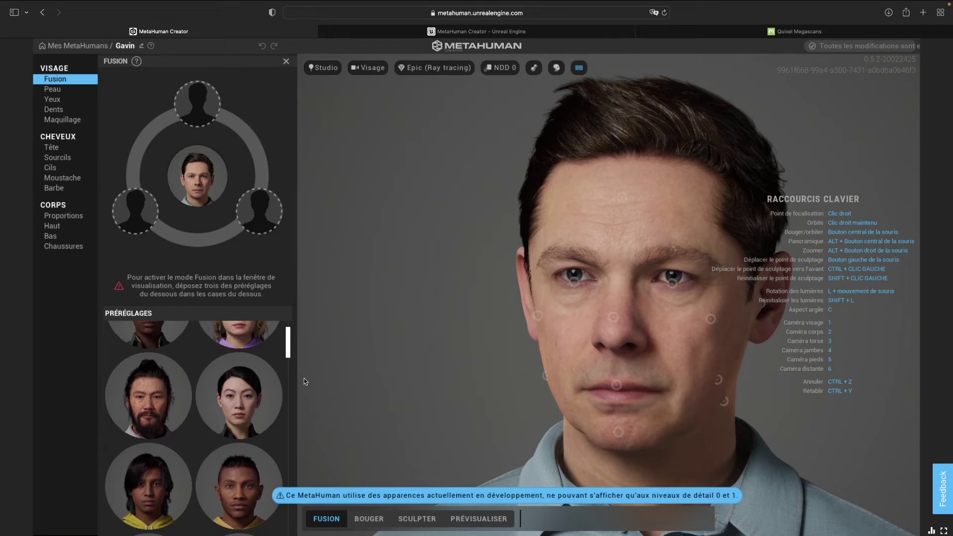
scroll(207, 394, down, 2)
scroll(206, 394, down, 2)
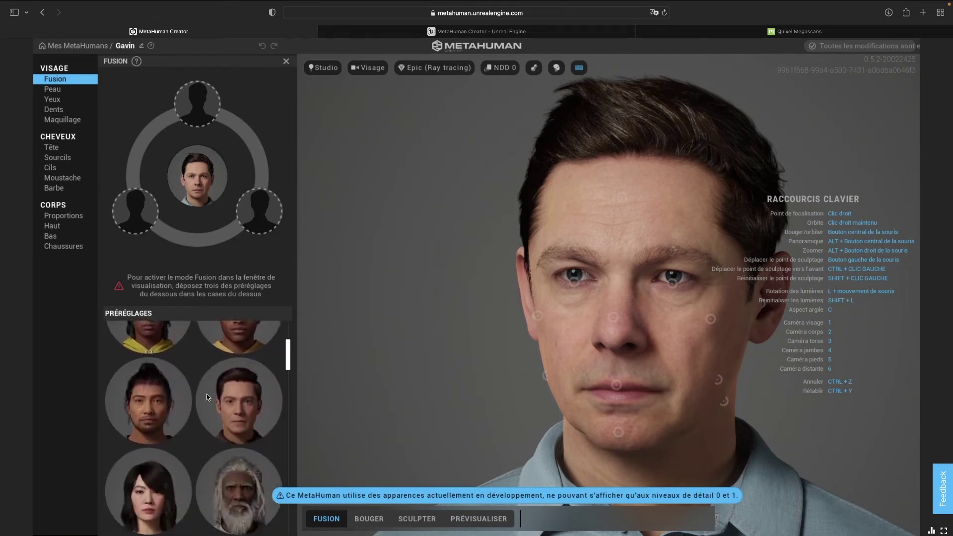
scroll(207, 394, down, 1)
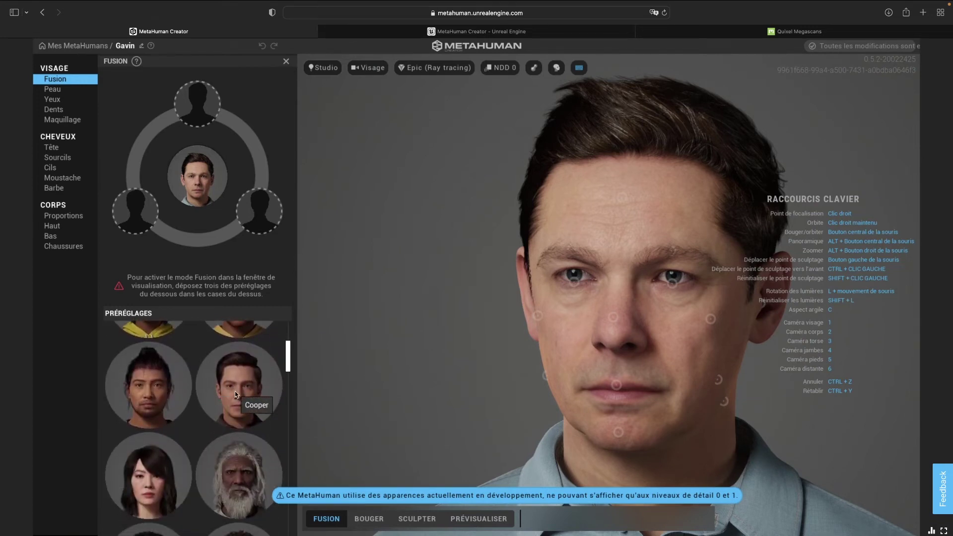
mouse_move(234, 391)
mouse_down()
mouse_move(232, 303)
mouse_move(197, 103)
mouse_up()
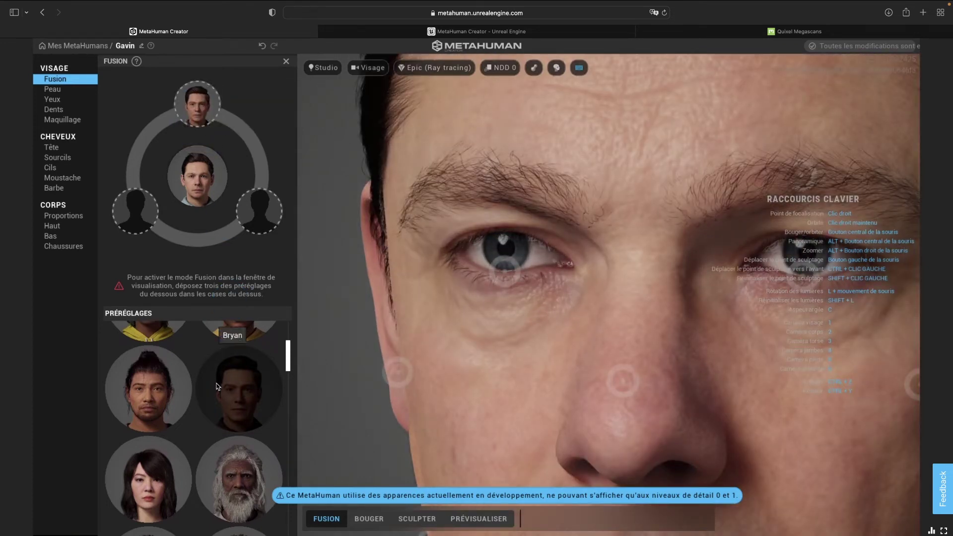
- Place Ettore in the left blend slot and Kristofer in the right slot
scroll(216, 391, down, 3)
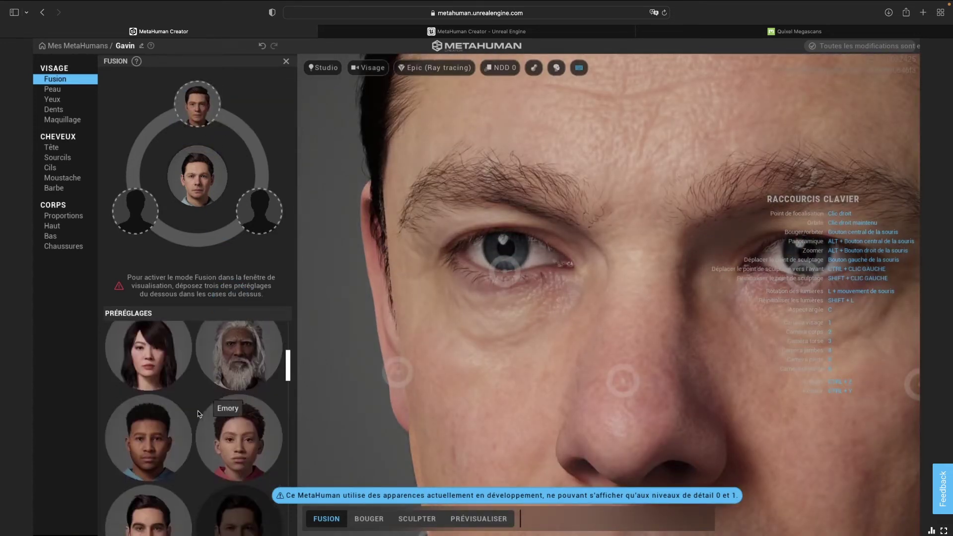
scroll(159, 438, down, 2)
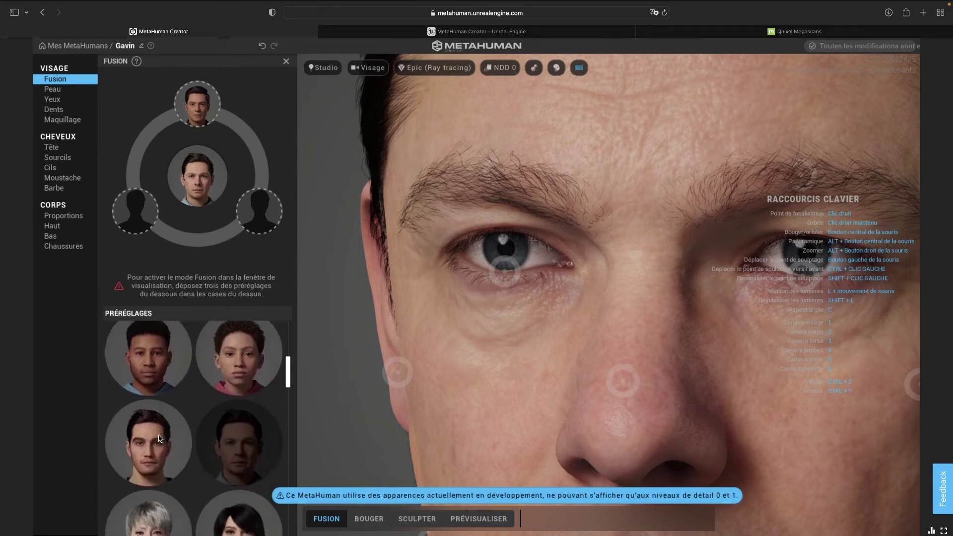
drag(151, 432, 140, 210)
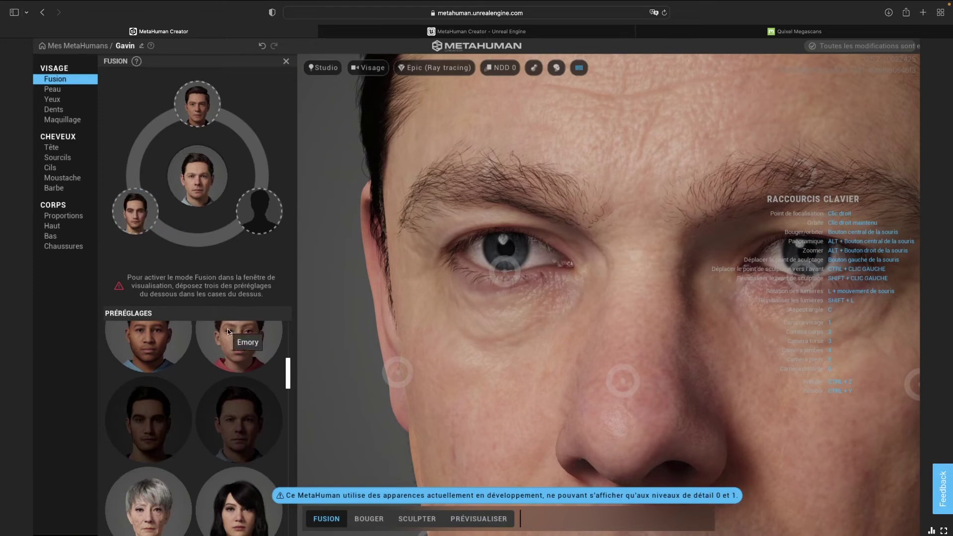
scroll(227, 329, down, 2)
scroll(217, 386, down, 1)
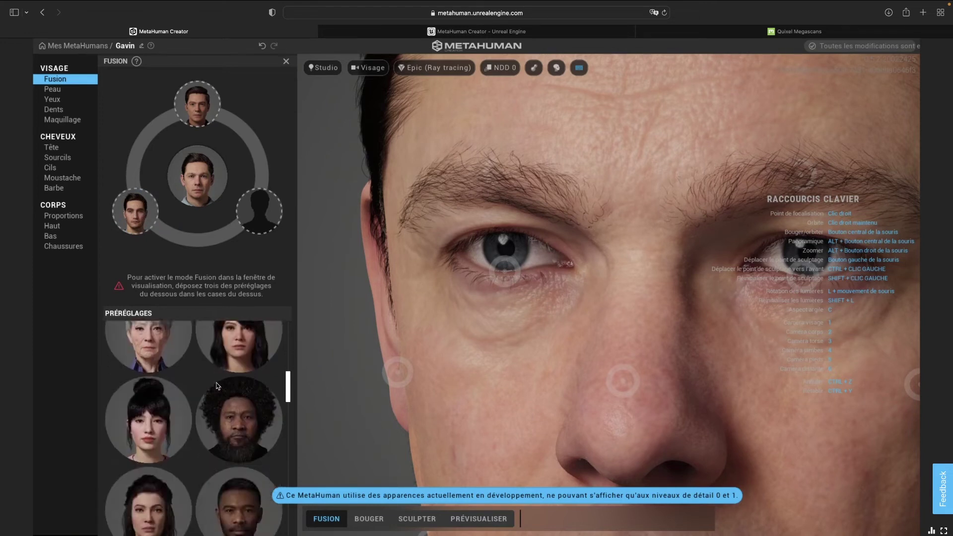
scroll(217, 386, down, 1)
scroll(217, 386, down, 1)
scroll(216, 385, down, 1)
scroll(215, 382, down, 1)
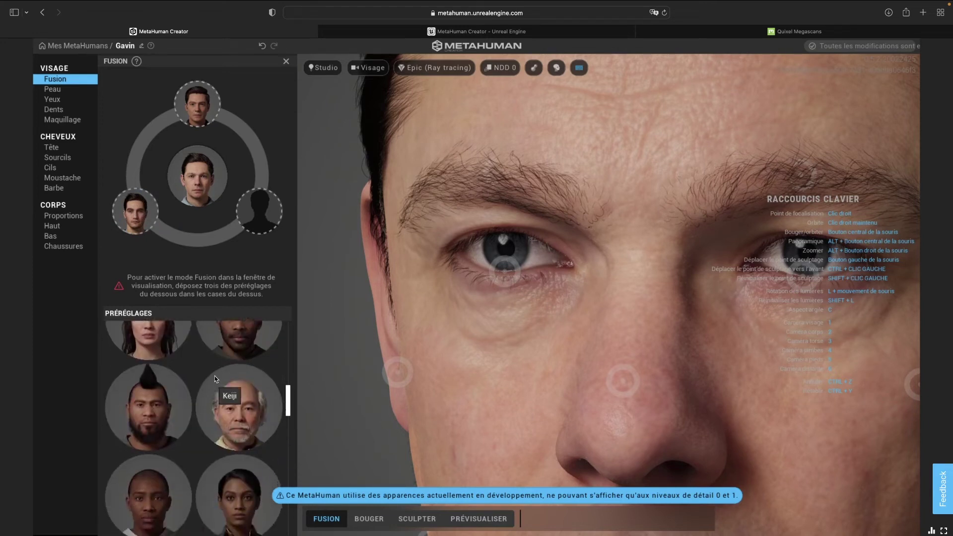
scroll(197, 392, down, 2)
scroll(197, 394, down, 2)
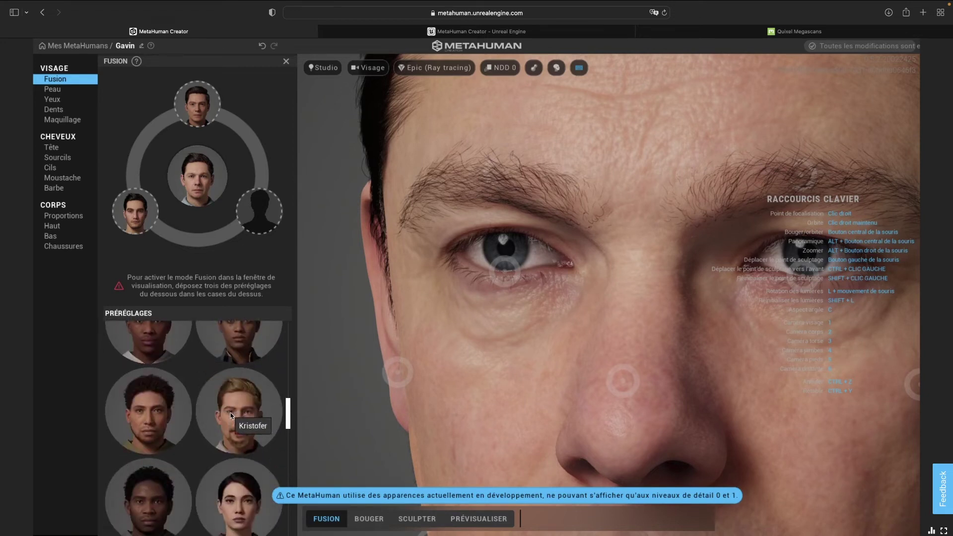
drag(230, 412, 260, 213)
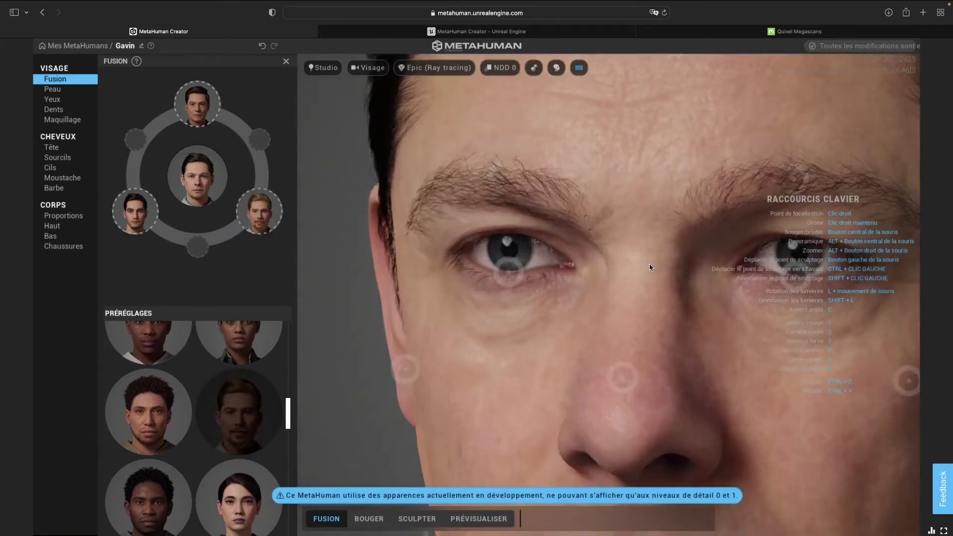
scroll(649, 267, down, 5)
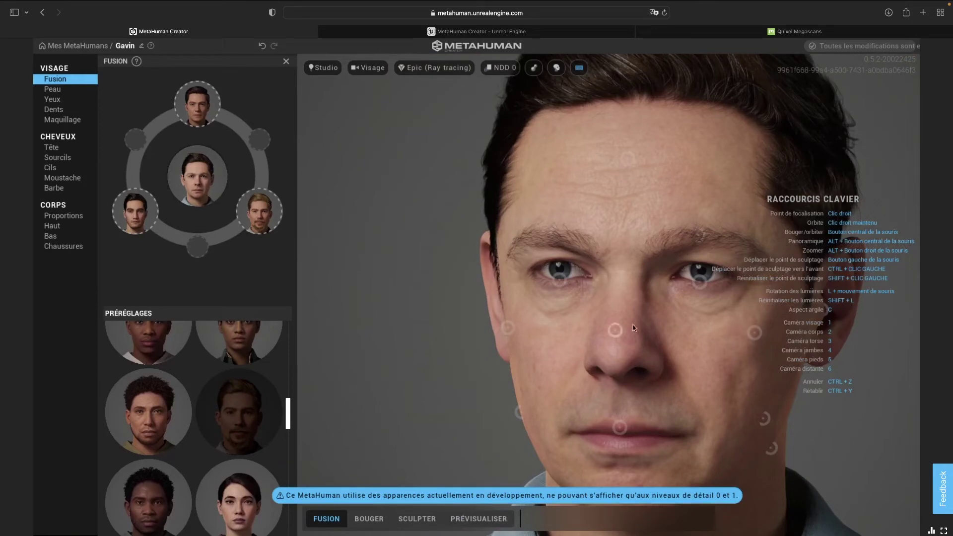
- Drag Gavin's forehead and cheek blend points toward the surrounding presets
click(559, 281)
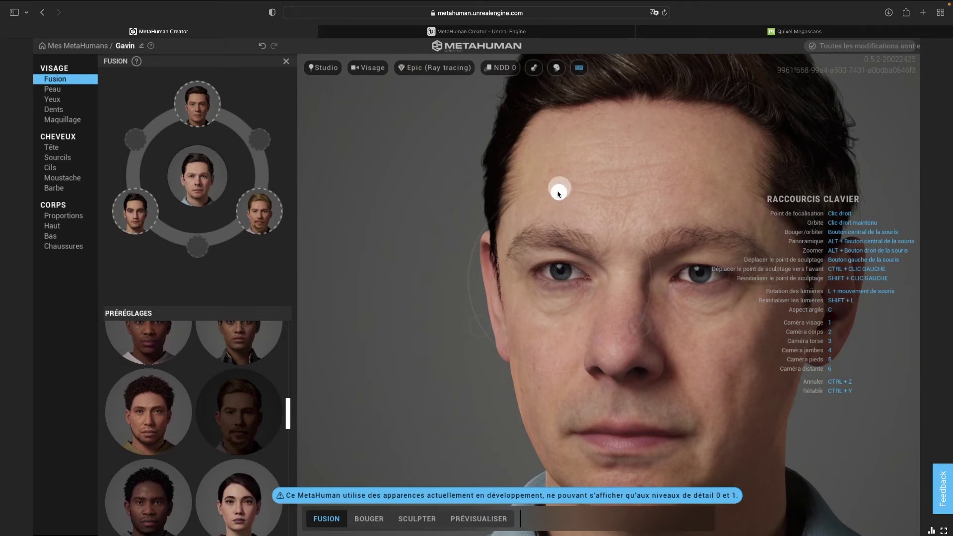
drag(558, 194, 481, 228)
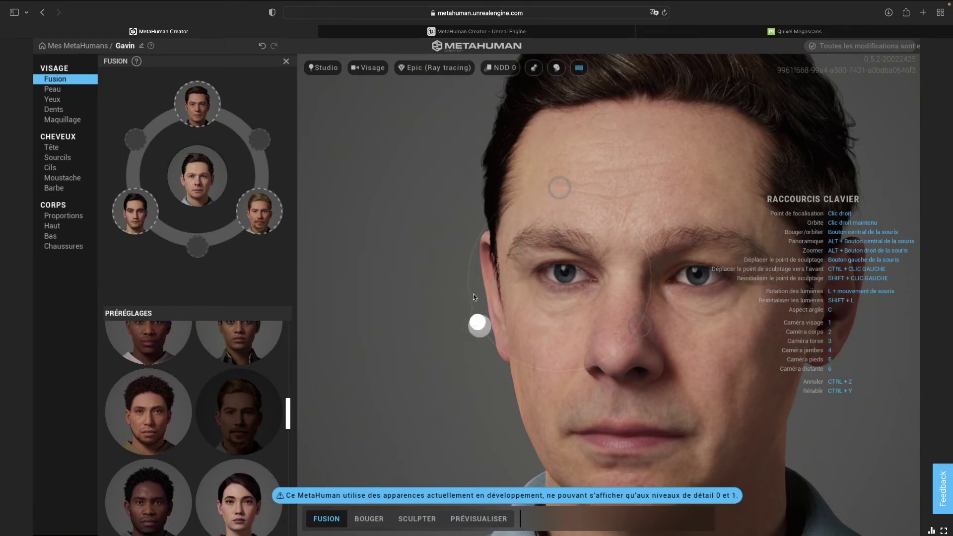
mouse_move(478, 322)
mouse_down()
mouse_move(474, 309)
mouse_move(481, 331)
mouse_up()
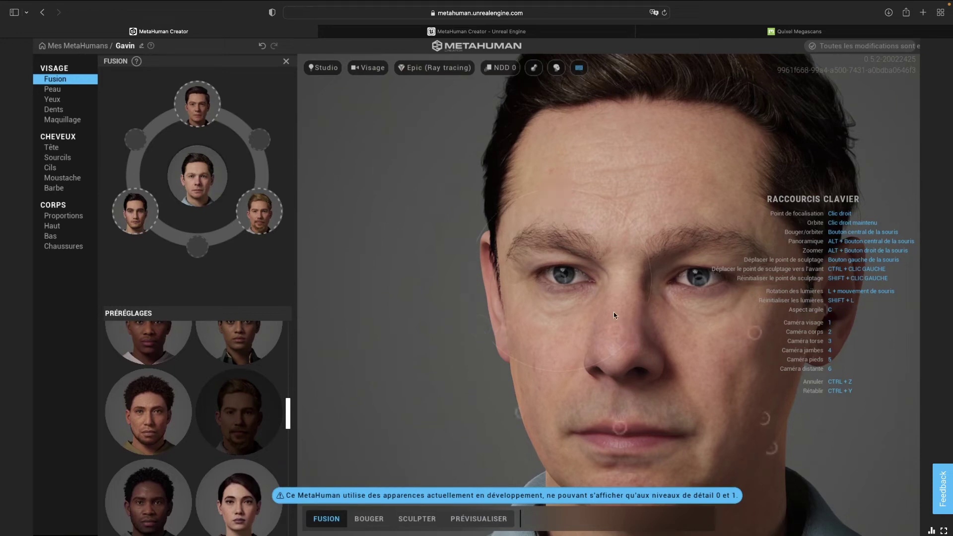
- In Move mode, shift Gavin's ear up and further back
click(369, 518)
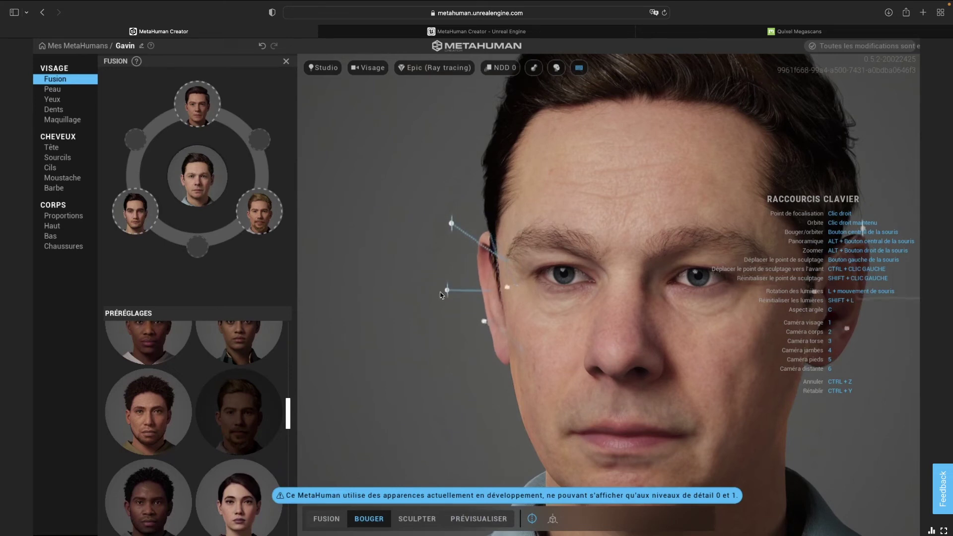
drag(441, 294, 438, 300)
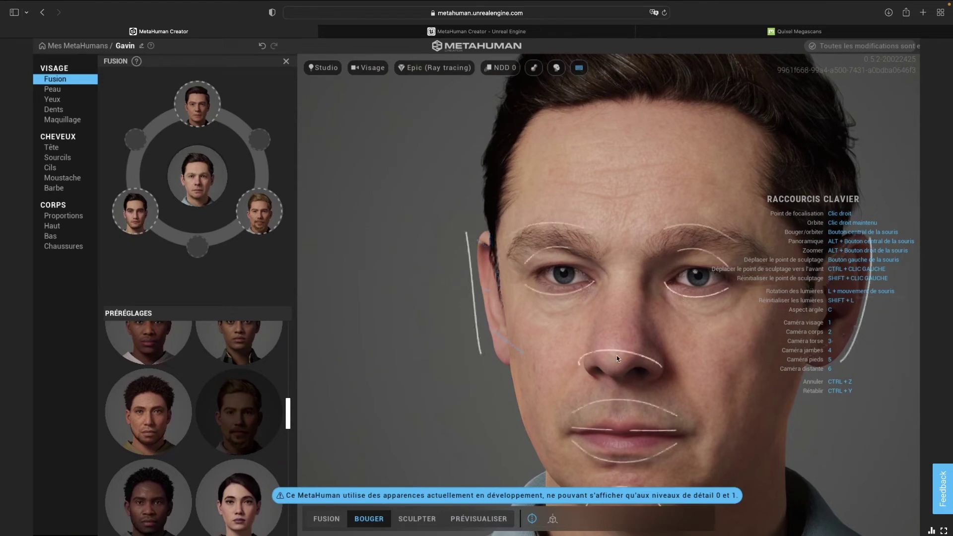
- In Sculpt mode, drag the nose-tip point to pull Gavin's nose sideways
mouse_move(617, 357)
click(415, 519)
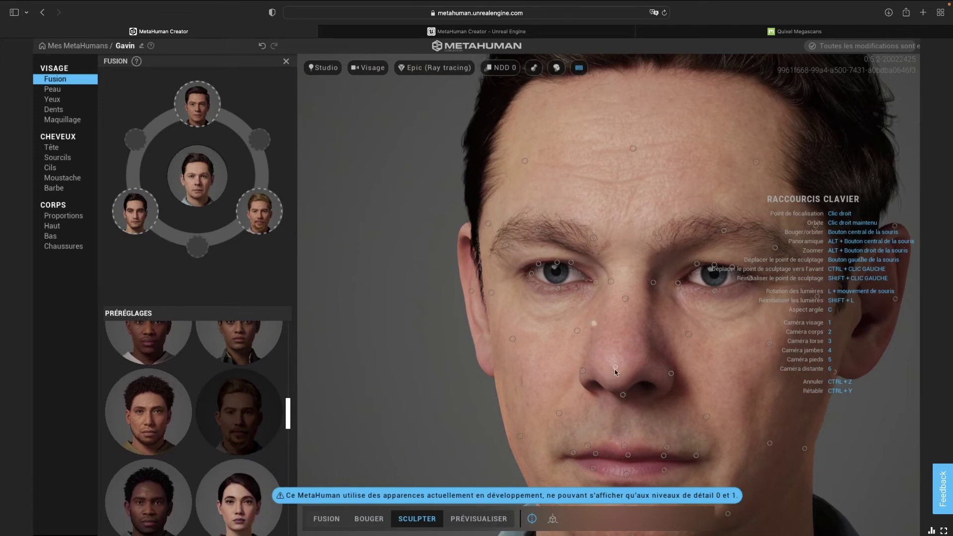
drag(615, 368, 611, 371)
mouse_move(576, 344)
mouse_down()
mouse_move(674, 342)
mouse_move(570, 322)
mouse_up()
drag(585, 379, 584, 387)
- Play the 'Amplitude des mouvements visage' preview animation and switch to the body camera
click(468, 522)
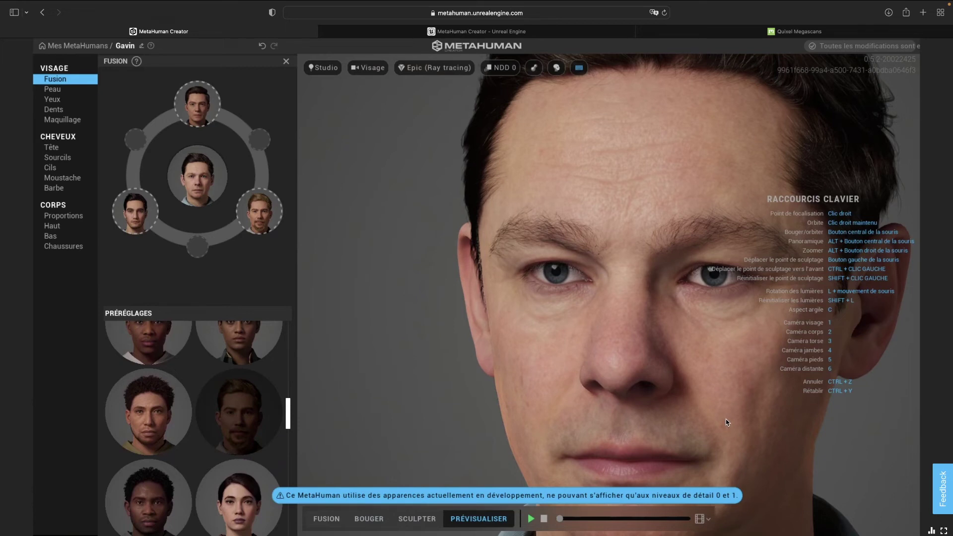
click(709, 519)
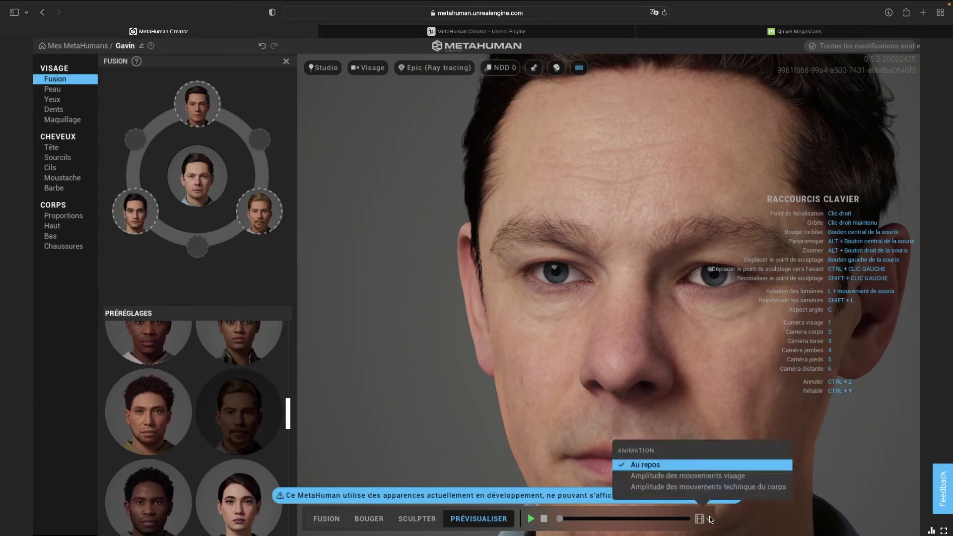
click(661, 476)
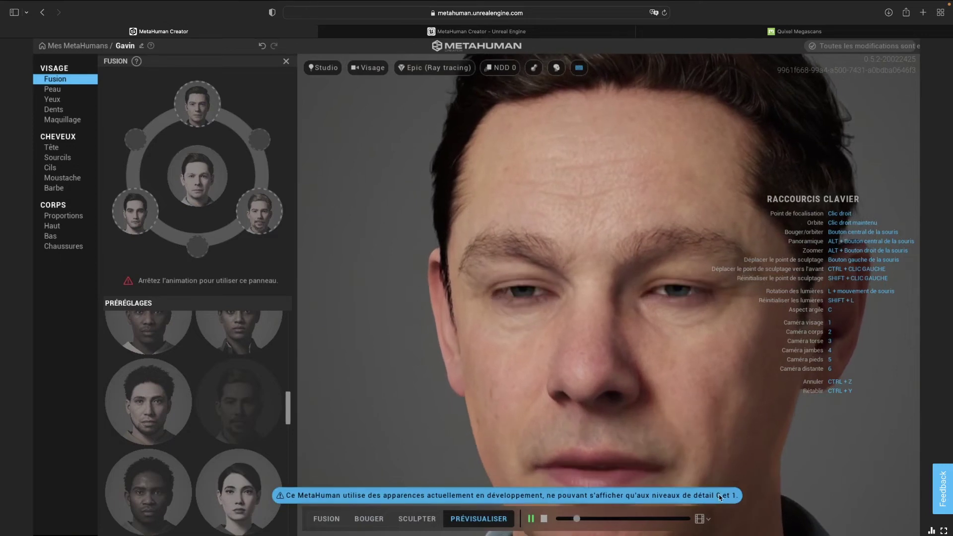
key(2)
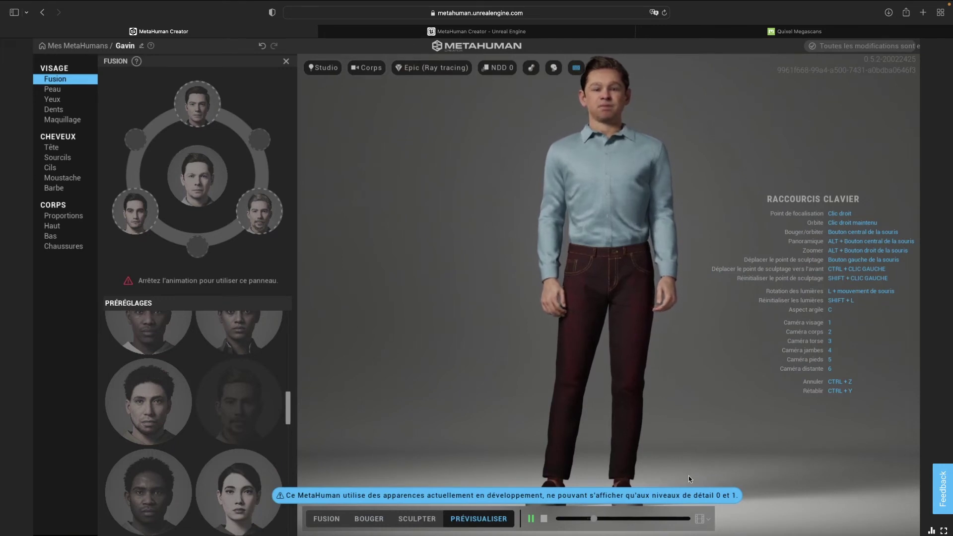
- Play and stop the body range-of-motion preview, then collapse and reopen the Fusion blend panel
click(701, 518)
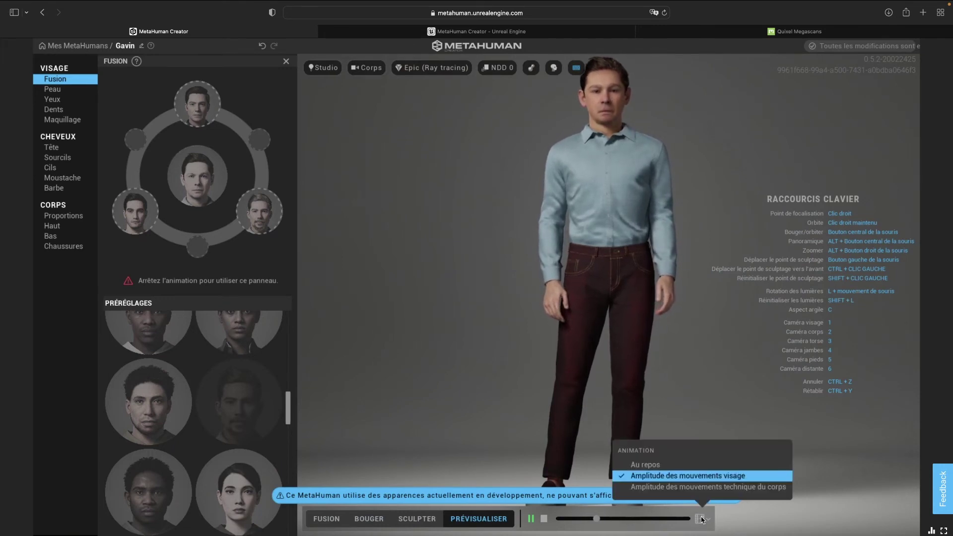
click(689, 487)
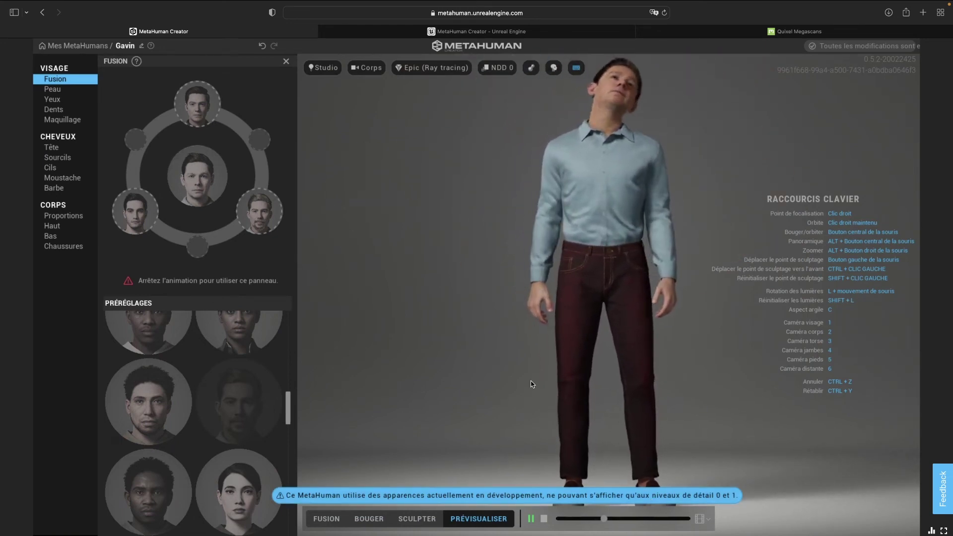
click(532, 519)
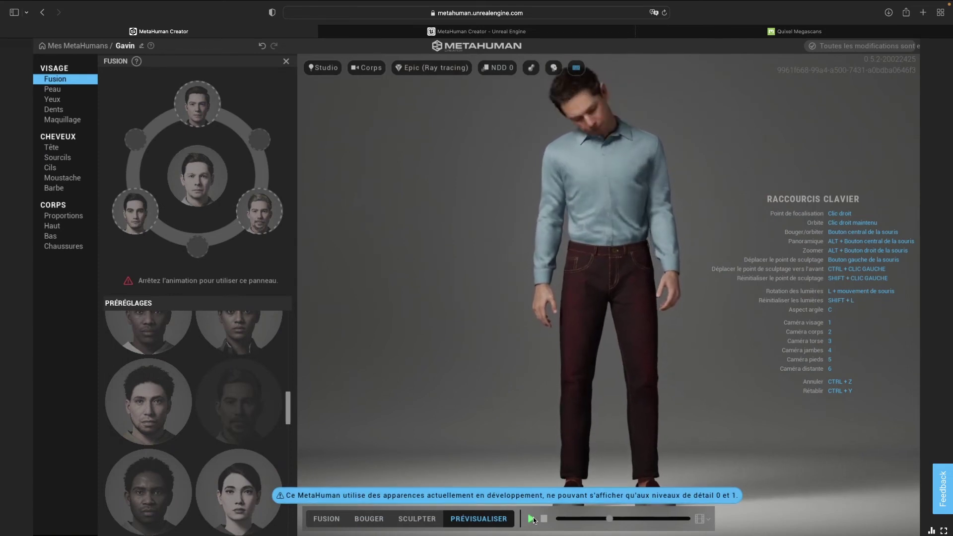
click(544, 521)
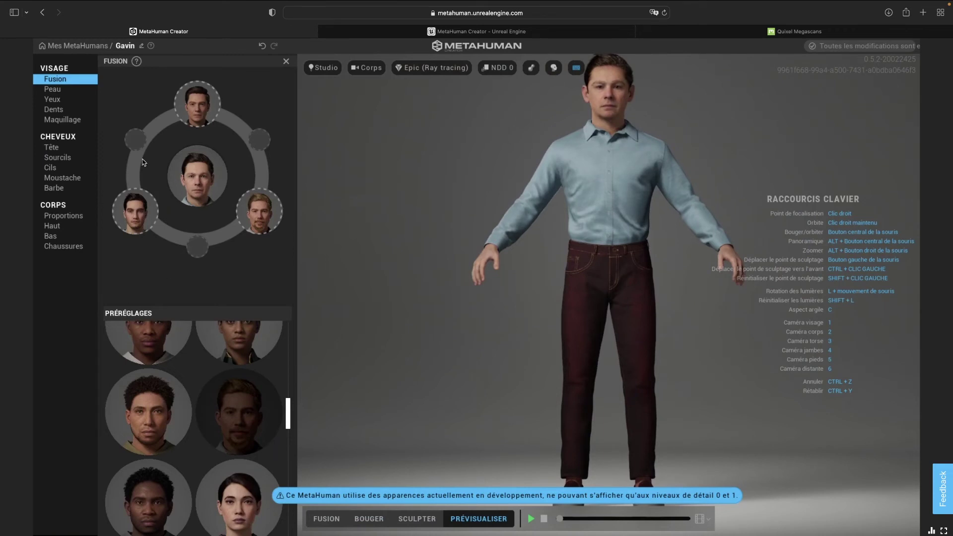
click(63, 82)
click(63, 81)
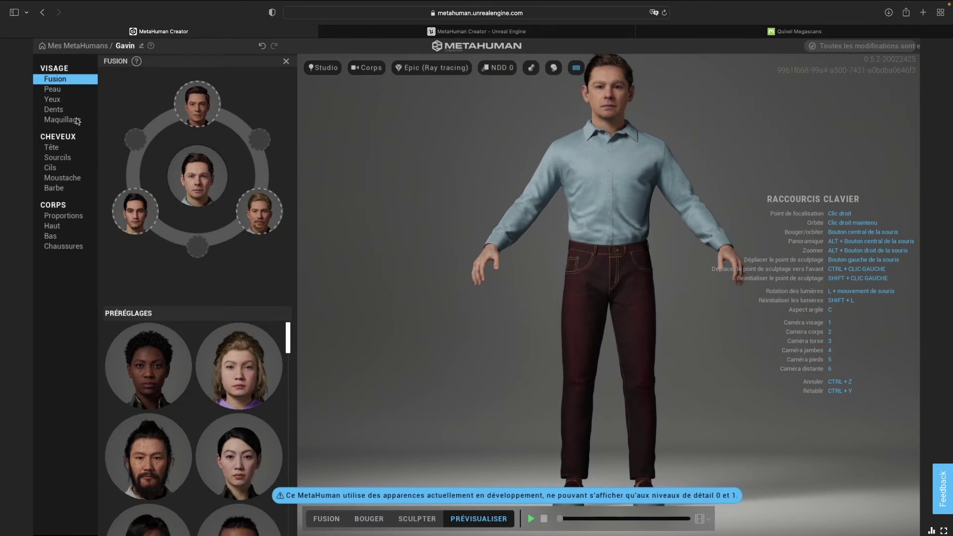
- In the Peau settings, glance at skin colour and set skin texture to 0,6463
click(53, 93)
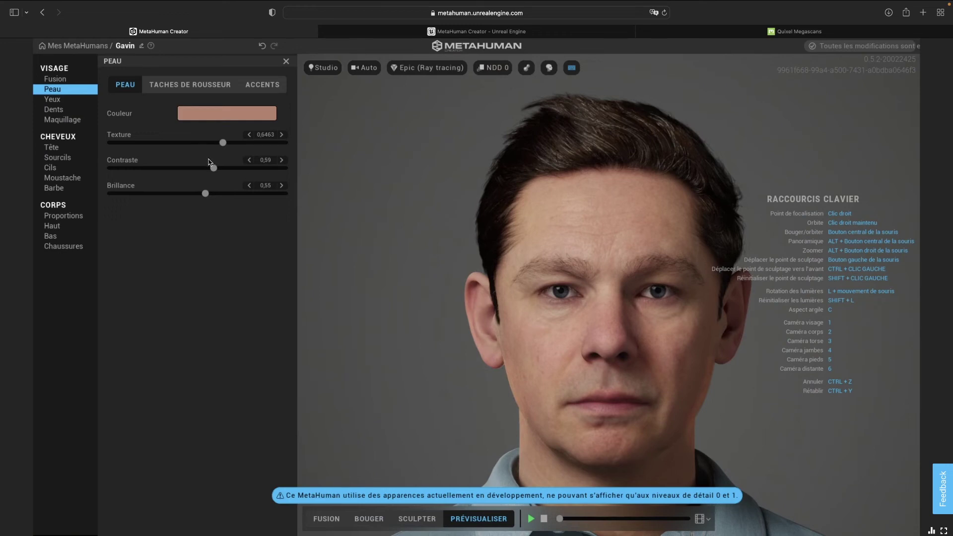
click(215, 118)
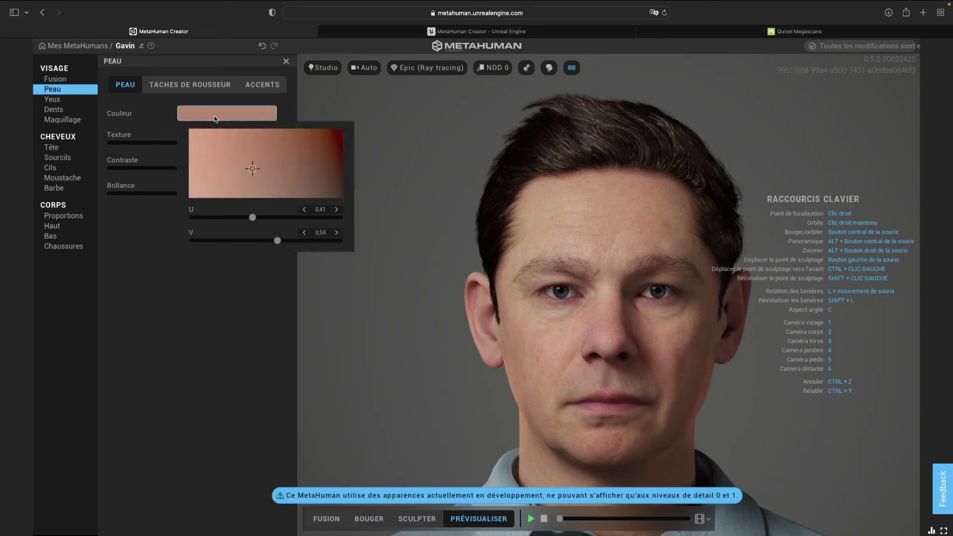
click(153, 129)
drag(224, 144, 102, 141)
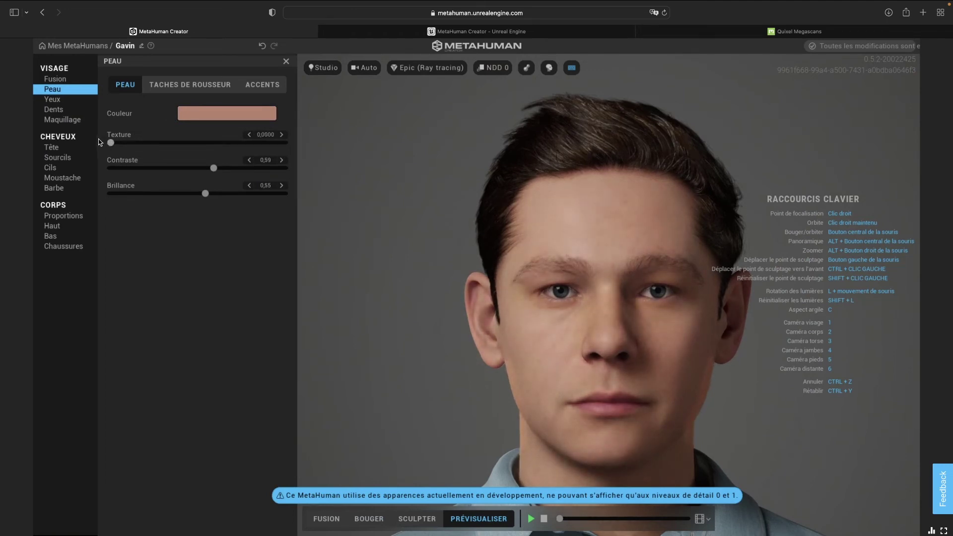
drag(110, 142, 197, 144)
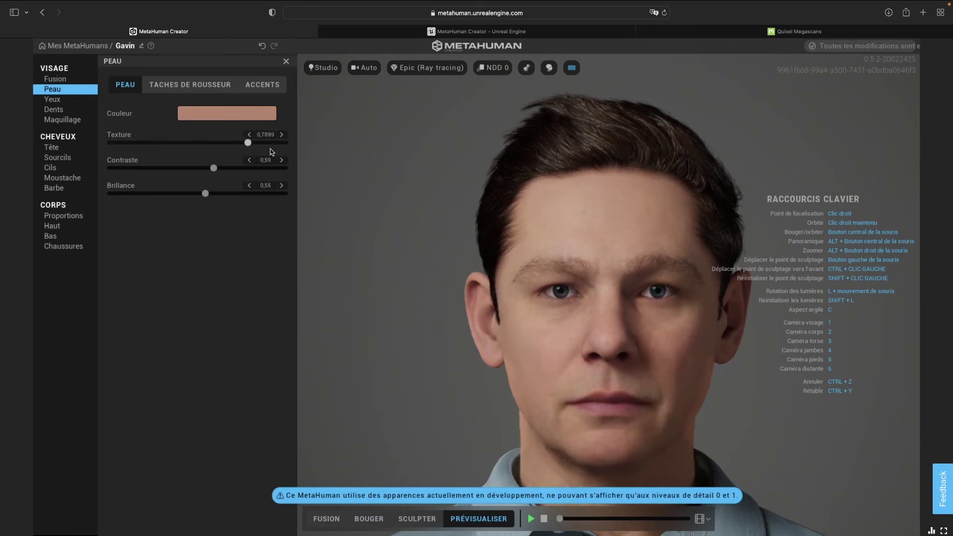
drag(197, 145, 296, 152)
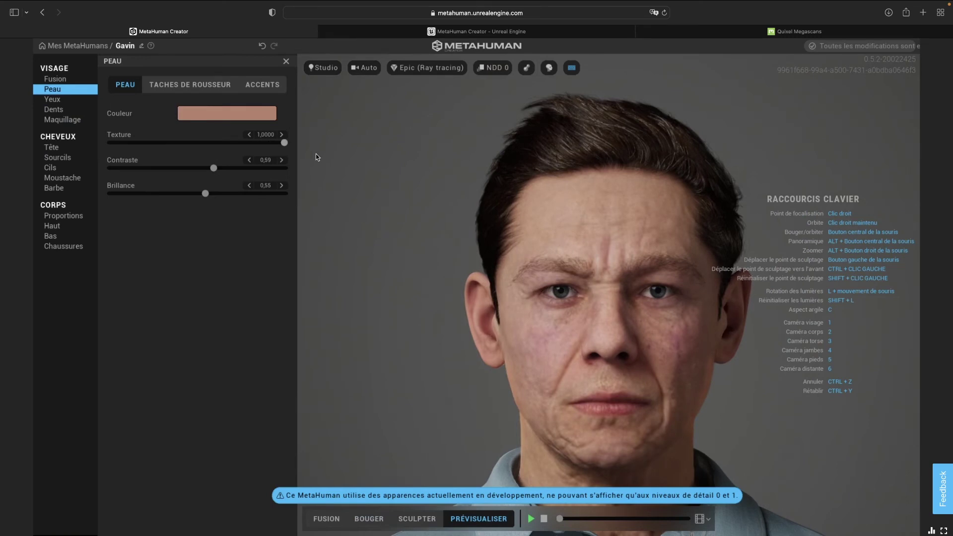
mouse_move(288, 153)
mouse_down()
mouse_move(218, 147)
mouse_move(226, 147)
mouse_up()
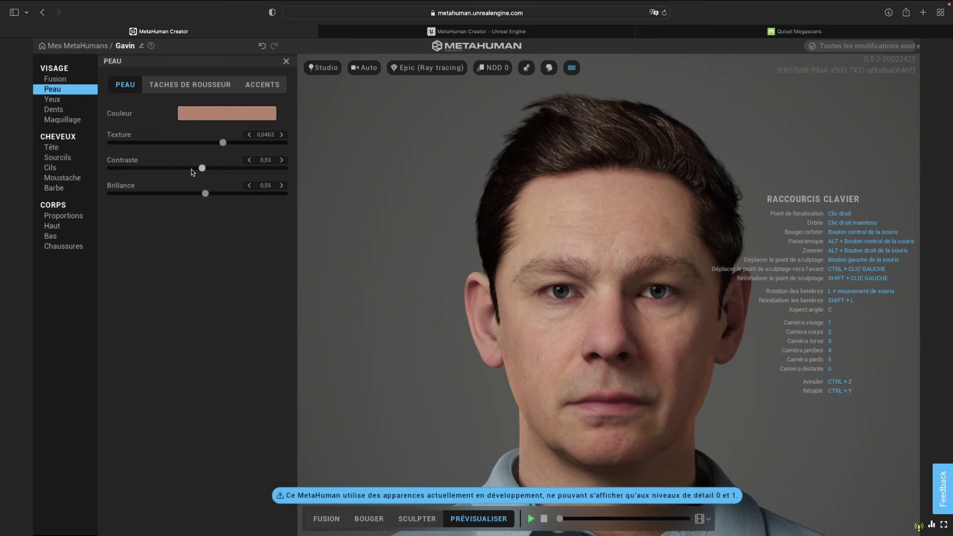
- Retune skin contrast and raise skin brightness to 0,45, then view the freckle settings
click(211, 168)
mouse_move(212, 169)
mouse_down()
mouse_move(104, 166)
mouse_move(283, 169)
mouse_up()
drag(258, 167, 221, 167)
drag(117, 187, 117, 181)
drag(155, 183, 189, 183)
click(190, 85)
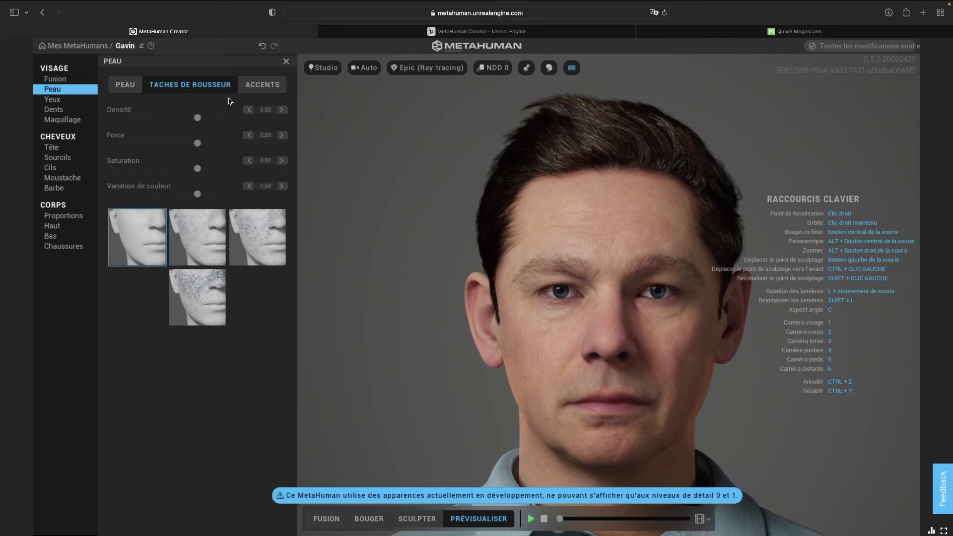
- Look over the skin accent regions, then bring up the Yeux eye presets
click(262, 90)
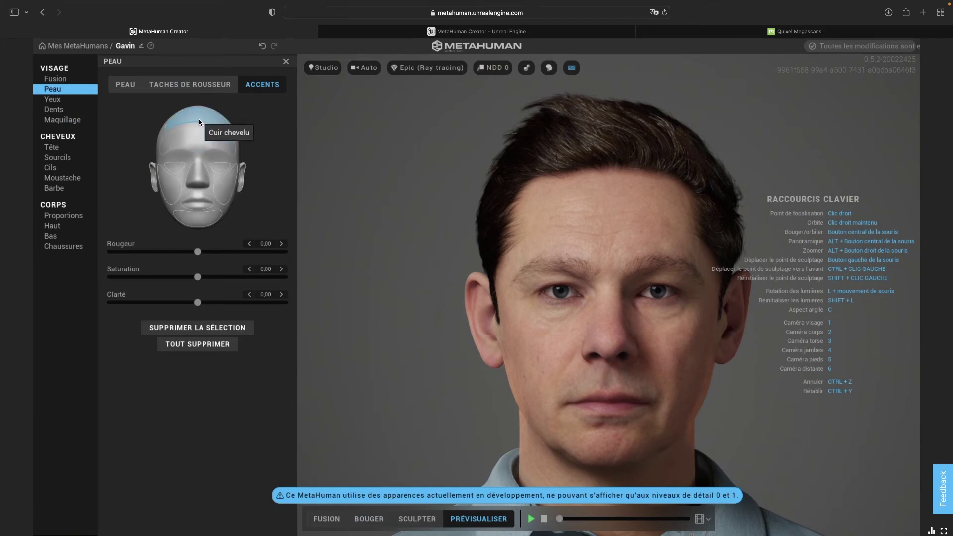
click(52, 99)
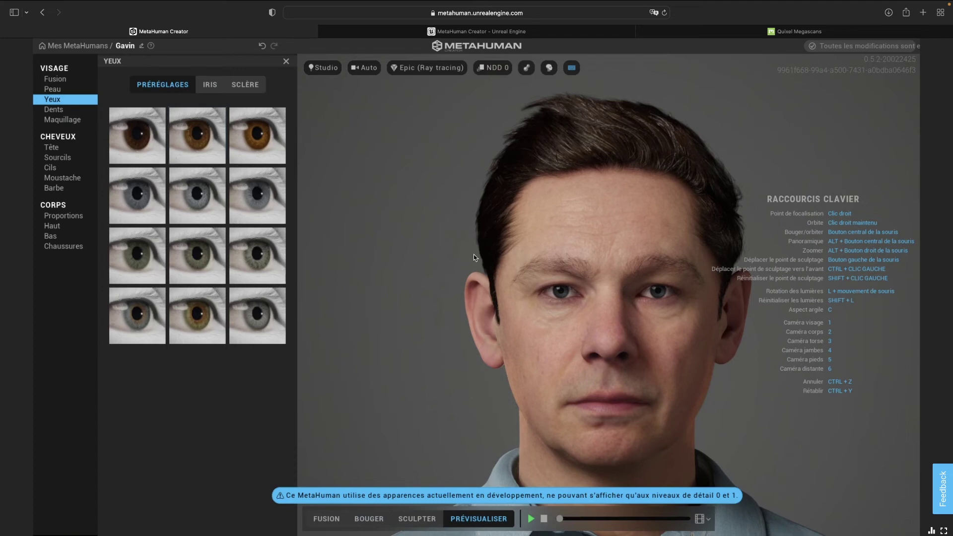
- Zoom in on the eyes and try presets 001, 012 and 006 before settling on Prédéfini 005
key(3)
key(2)
key(1)
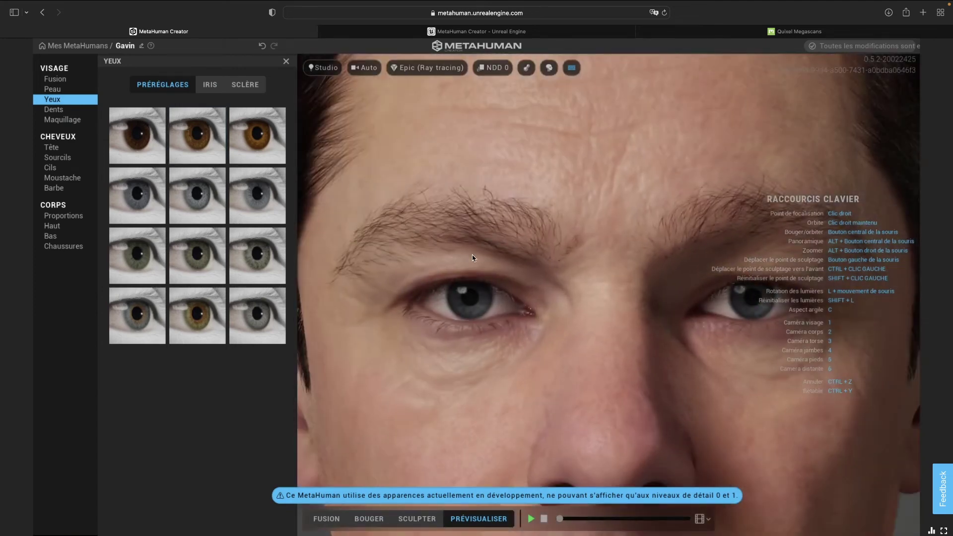
click(190, 202)
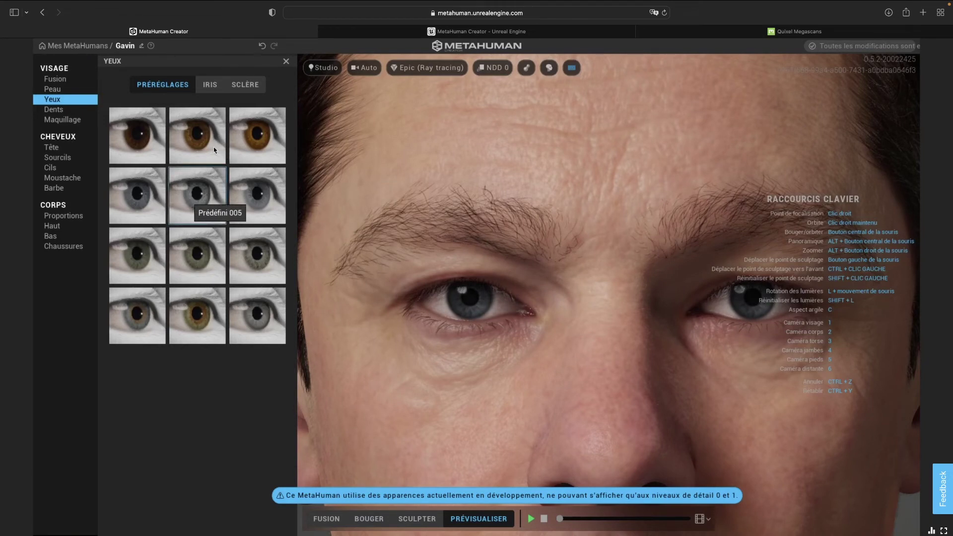
click(147, 135)
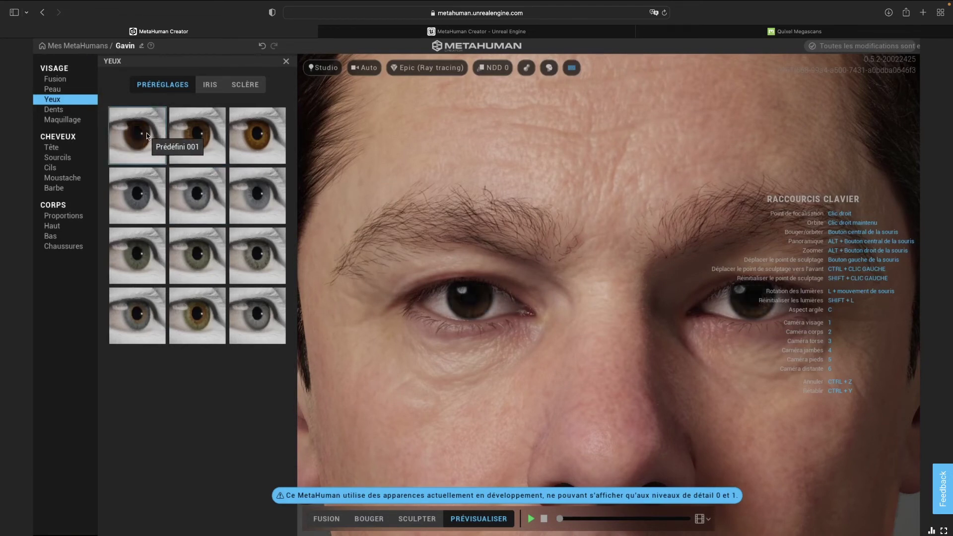
click(260, 329)
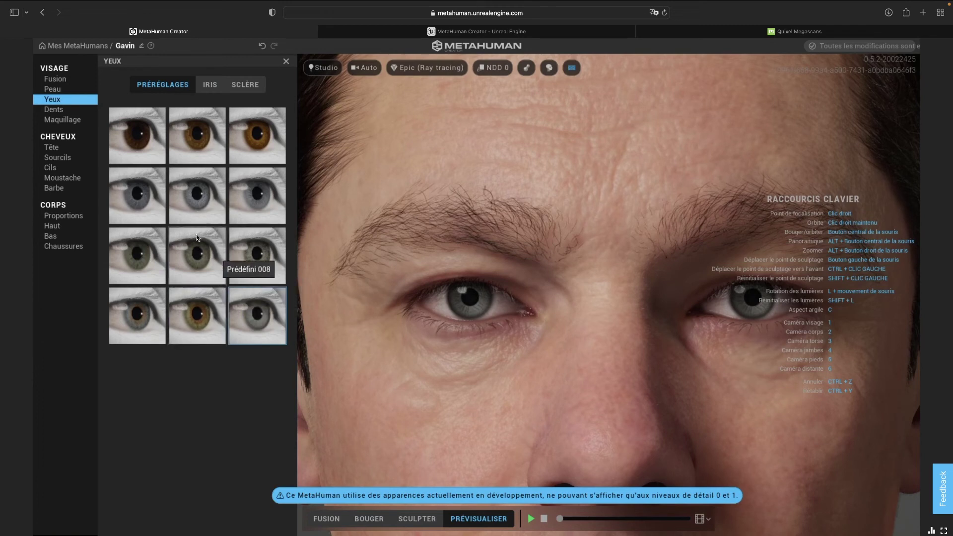
click(258, 198)
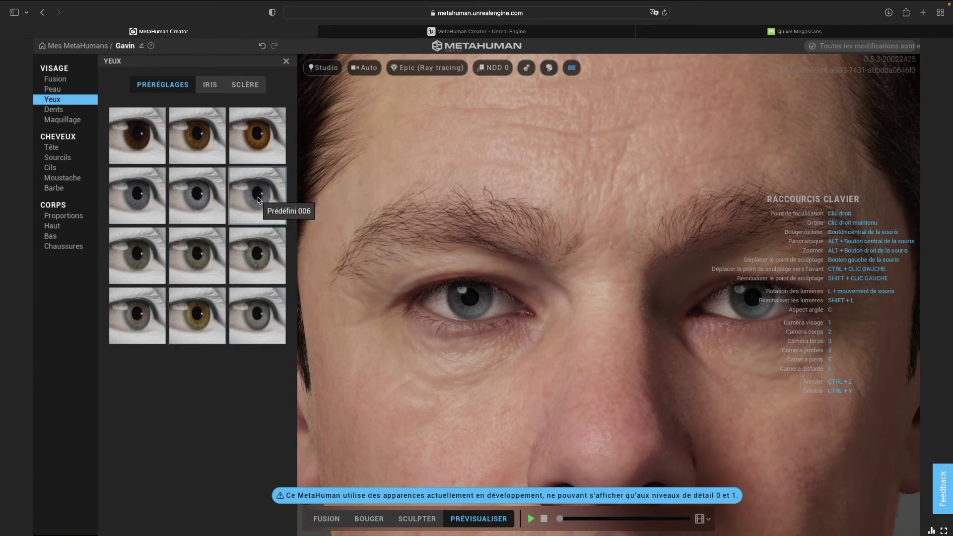
click(214, 197)
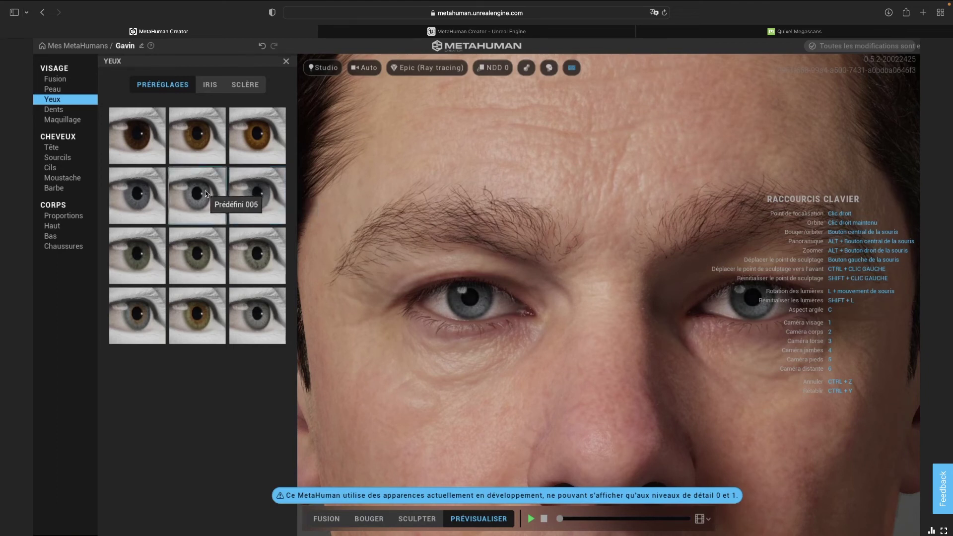
- Set iris size 0,64, saturation 0,73 and contour darkness 0,75
click(206, 87)
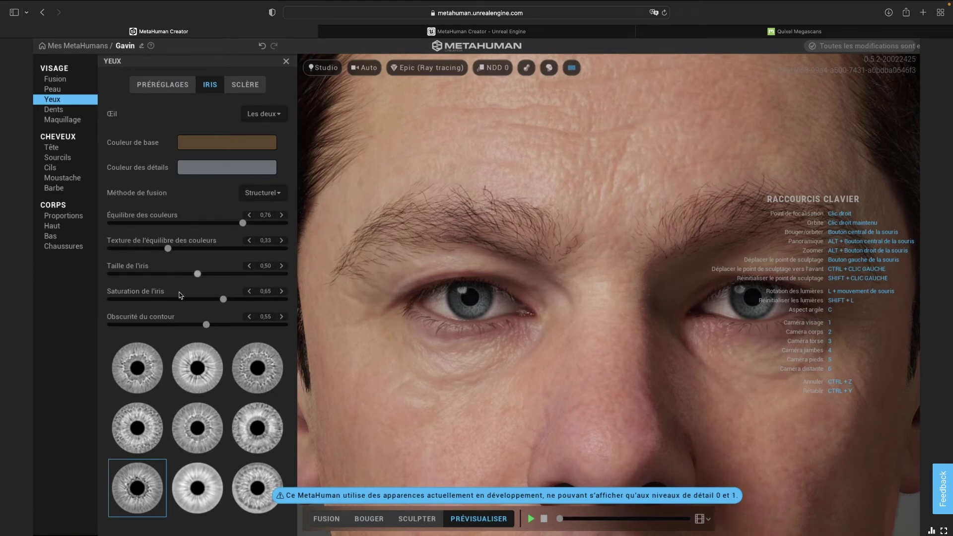
mouse_move(197, 274)
mouse_down()
mouse_move(140, 275)
mouse_move(228, 274)
mouse_move(308, 288)
mouse_up()
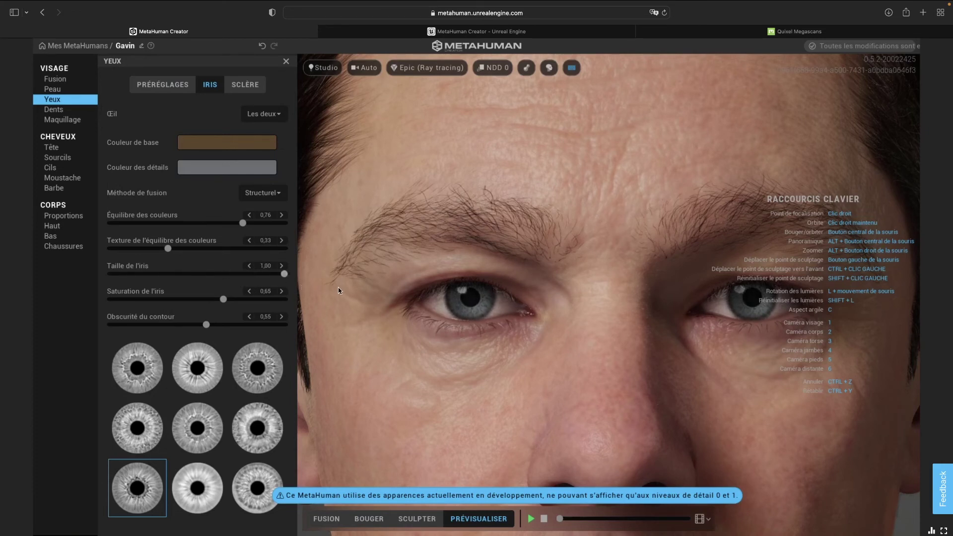
mouse_move(284, 274)
mouse_down()
mouse_move(101, 272)
mouse_move(224, 265)
mouse_up()
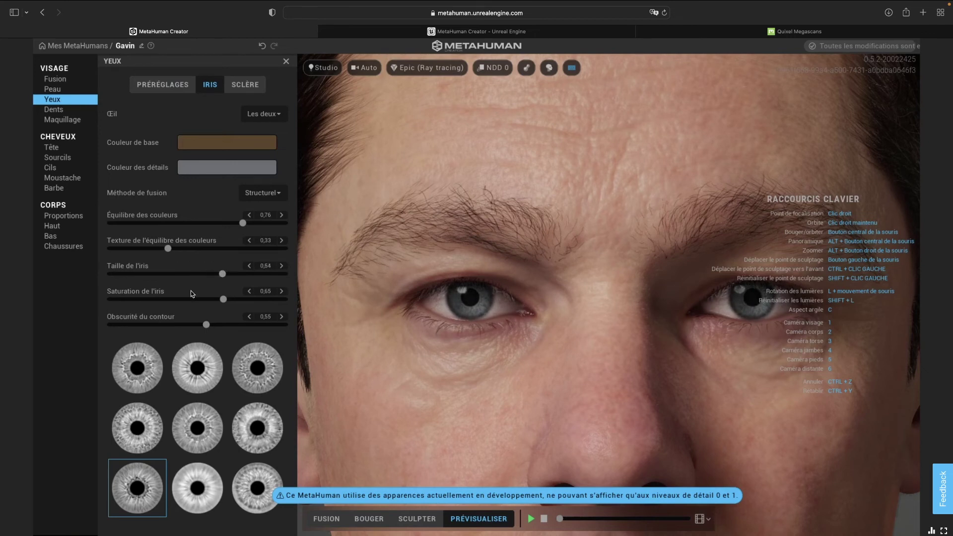
mouse_move(223, 298)
mouse_down()
mouse_move(143, 298)
mouse_move(297, 295)
mouse_move(236, 298)
mouse_up()
mouse_move(206, 328)
mouse_down()
mouse_move(132, 320)
mouse_move(240, 324)
mouse_up()
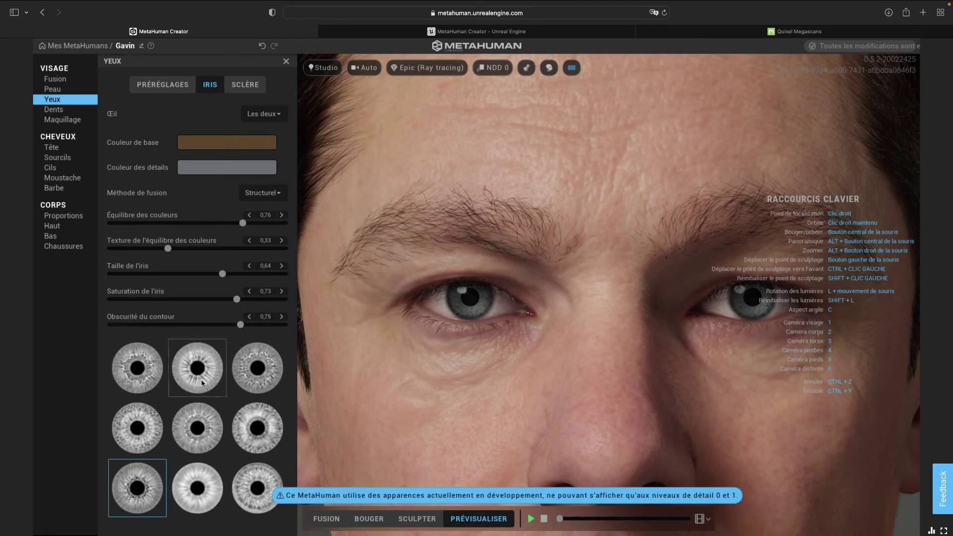
- Compare iris patterns and keep the first, top-left pattern
click(138, 374)
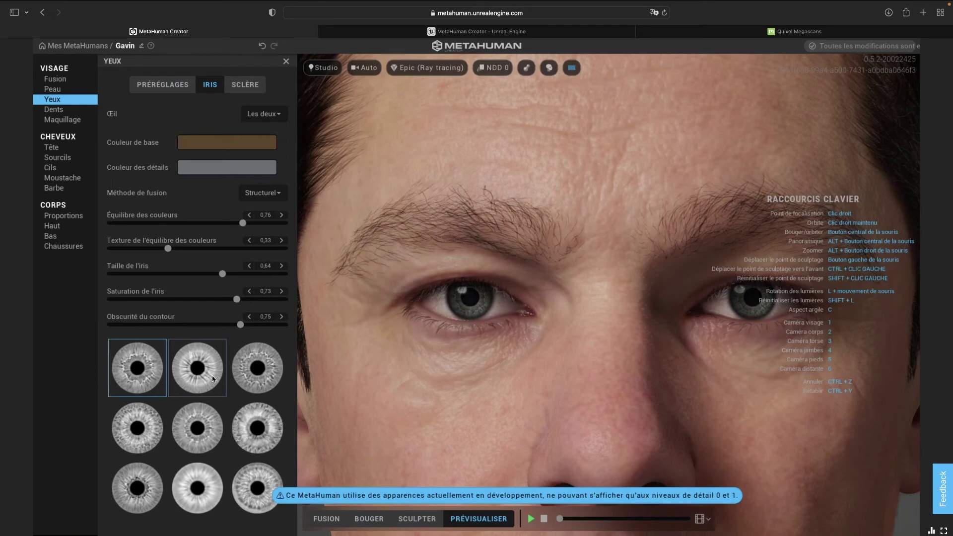
click(212, 373)
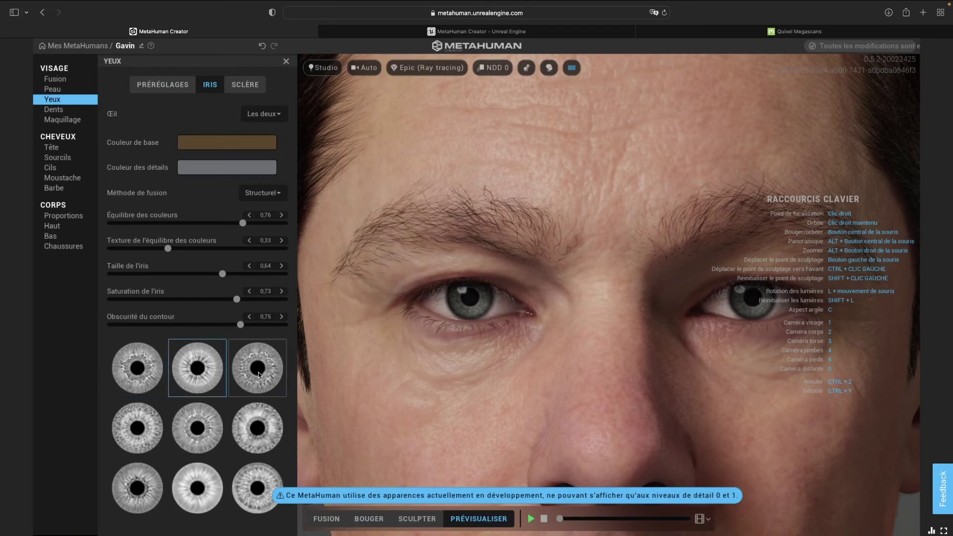
click(201, 422)
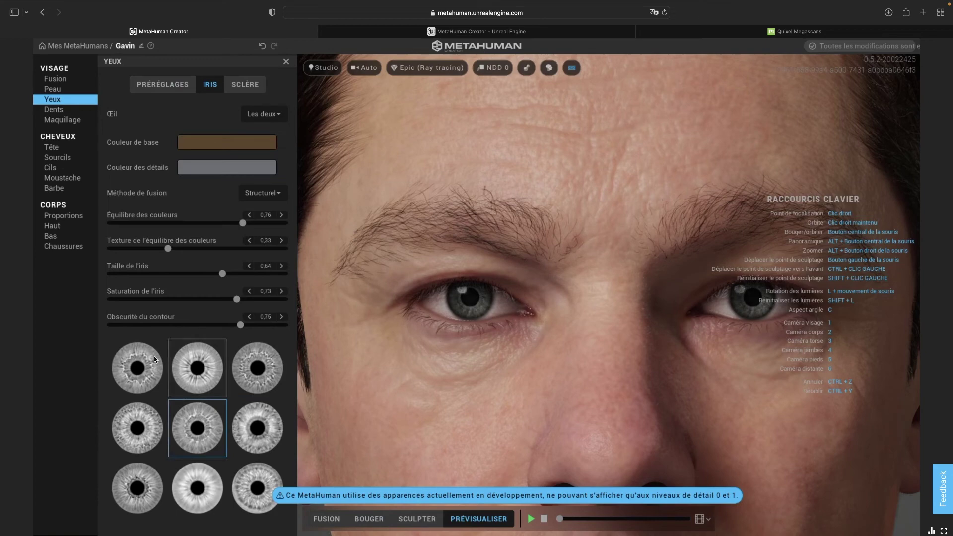
click(138, 368)
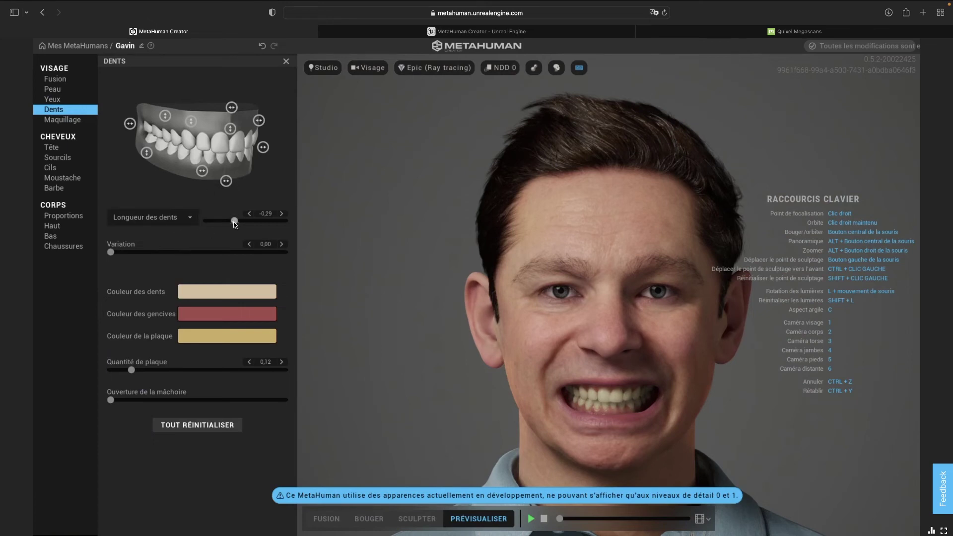
- Set teeth spacing to 0.42 with 0.51 variation
click(169, 220)
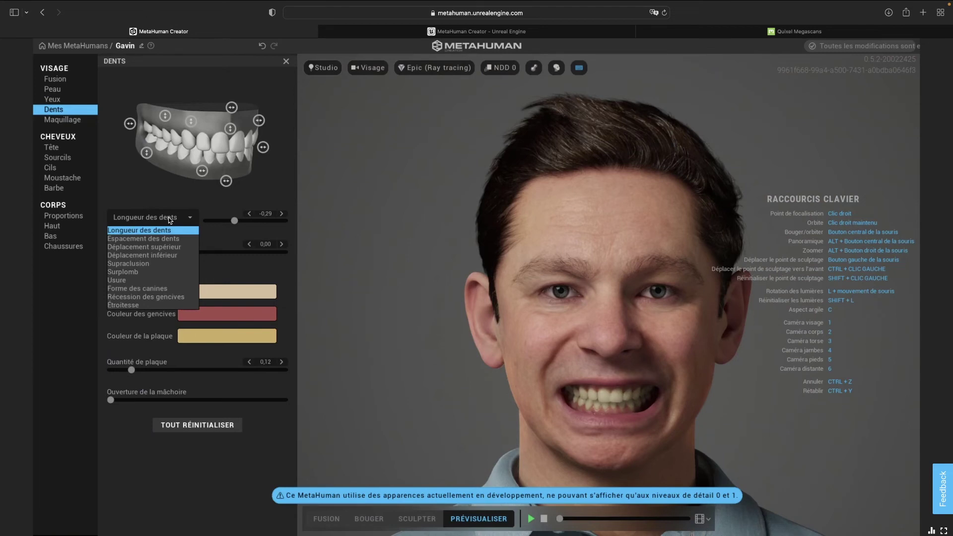
click(154, 238)
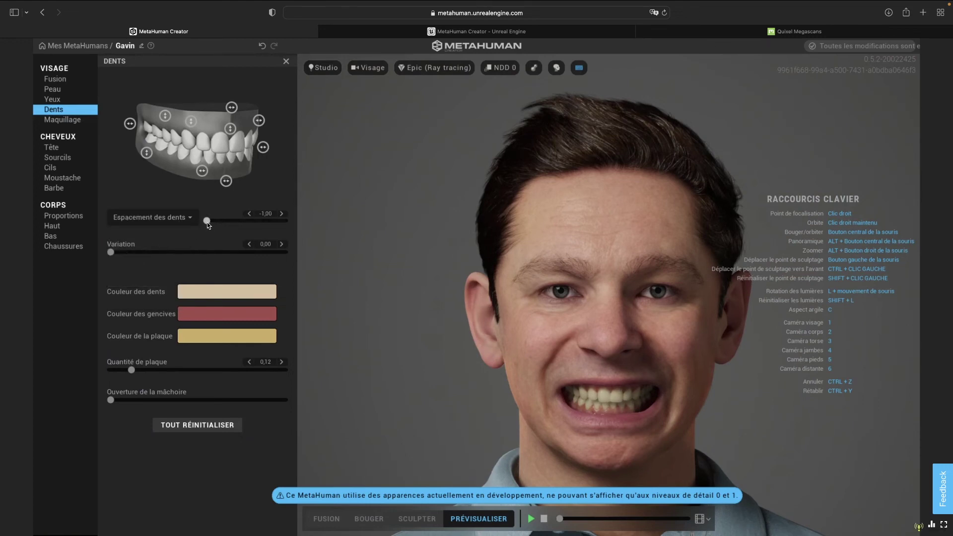
drag(219, 225, 263, 229)
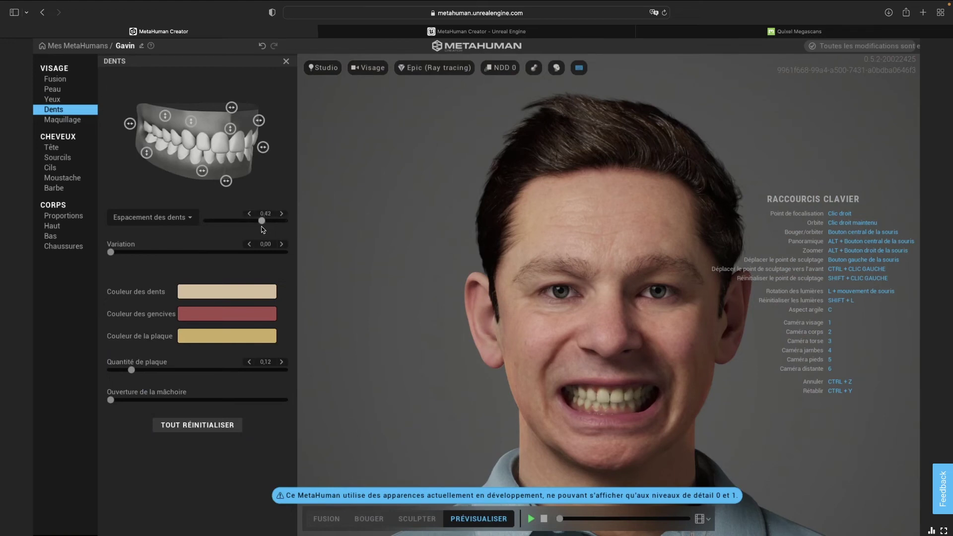
mouse_move(111, 252)
mouse_down()
mouse_move(212, 256)
mouse_move(91, 251)
mouse_move(222, 252)
mouse_move(199, 252)
mouse_up()
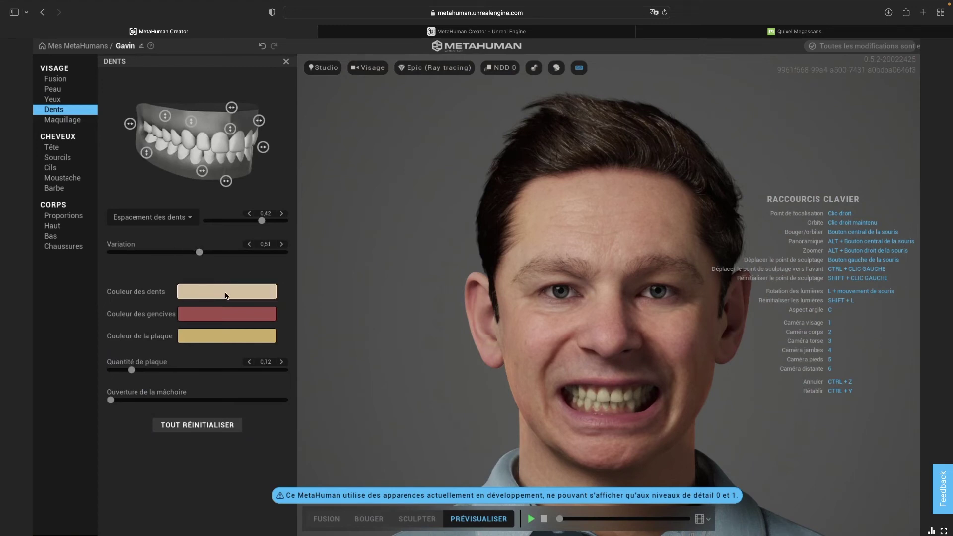
- Make the gums a lighter pink and pick a new plaque colour
click(209, 316)
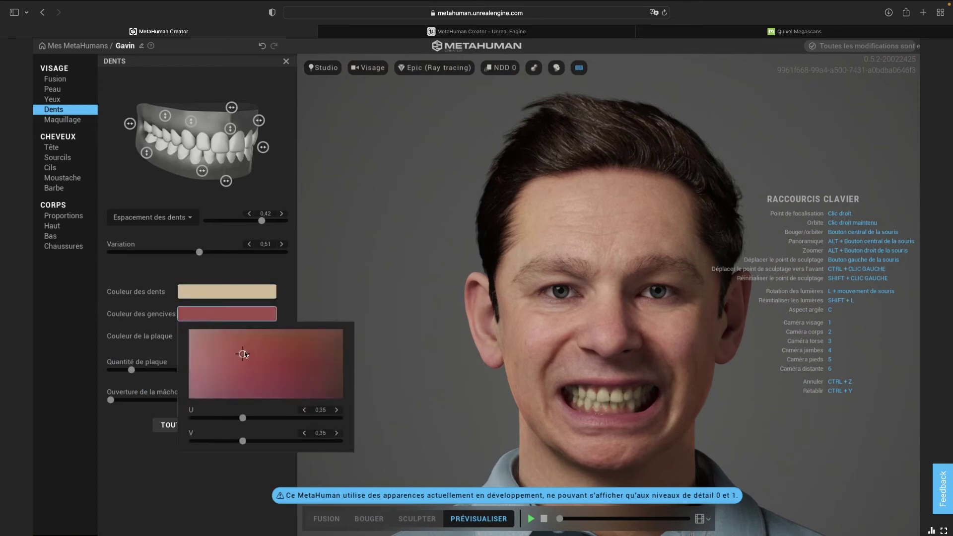
click(242, 352)
click(214, 341)
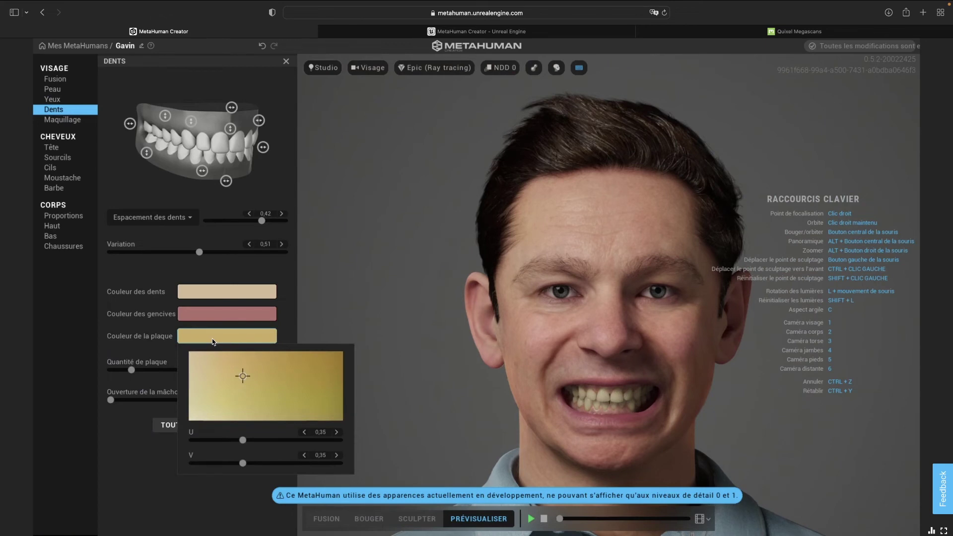
click(133, 310)
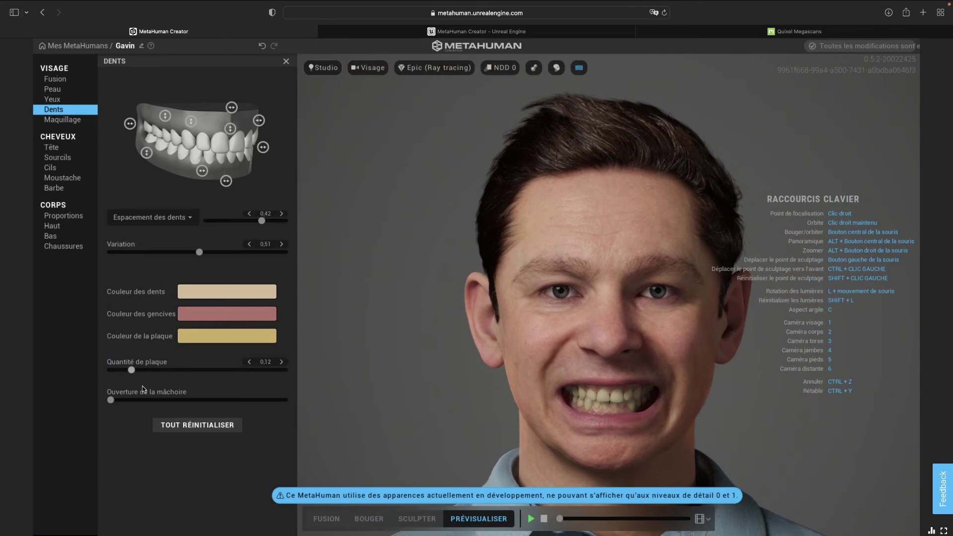
- Open the jaw wide to inspect the teeth, then ease it nearly shut
mouse_move(110, 400)
mouse_down()
mouse_move(218, 400)
mouse_move(94, 403)
mouse_up()
drag(117, 401, 127, 401)
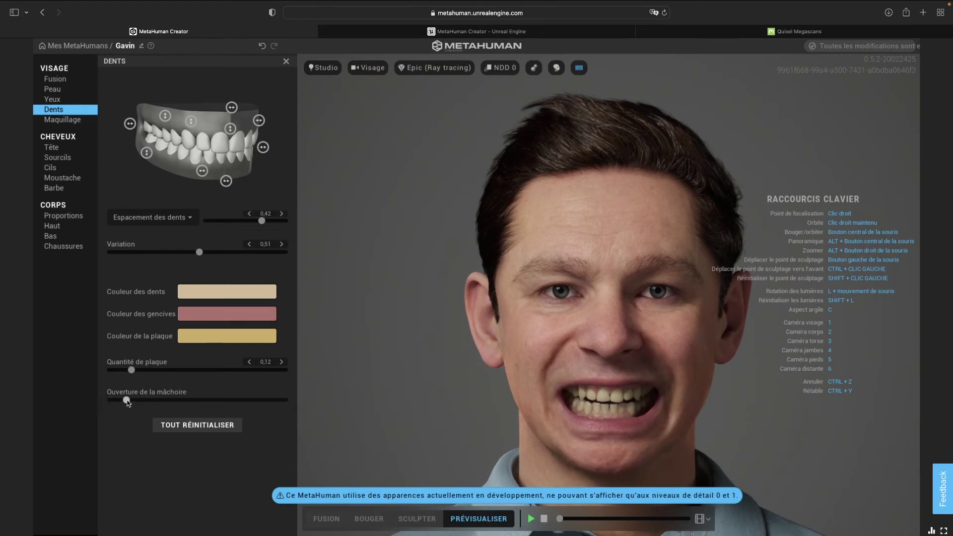
drag(127, 402, 116, 403)
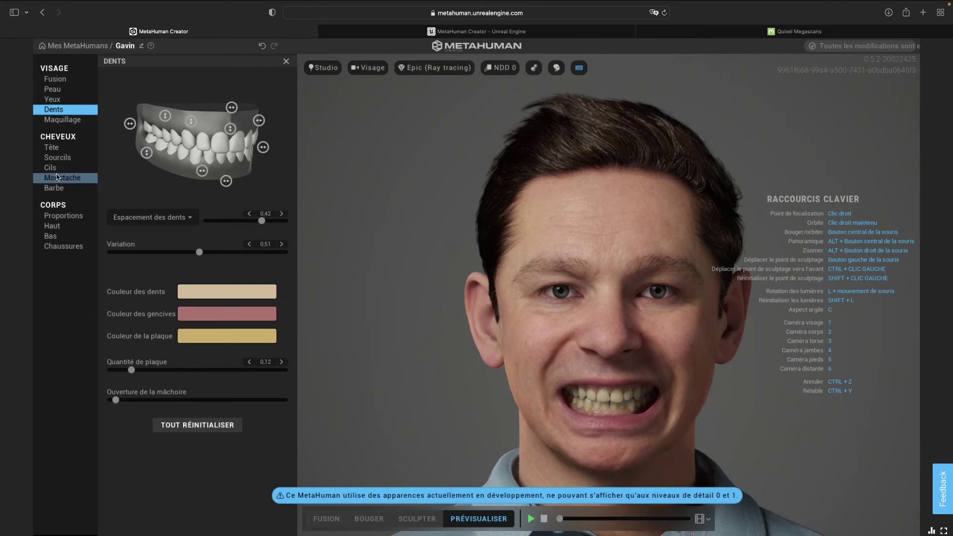
- Pass through the Maquillage settings to the Tête head-hair choices
click(65, 123)
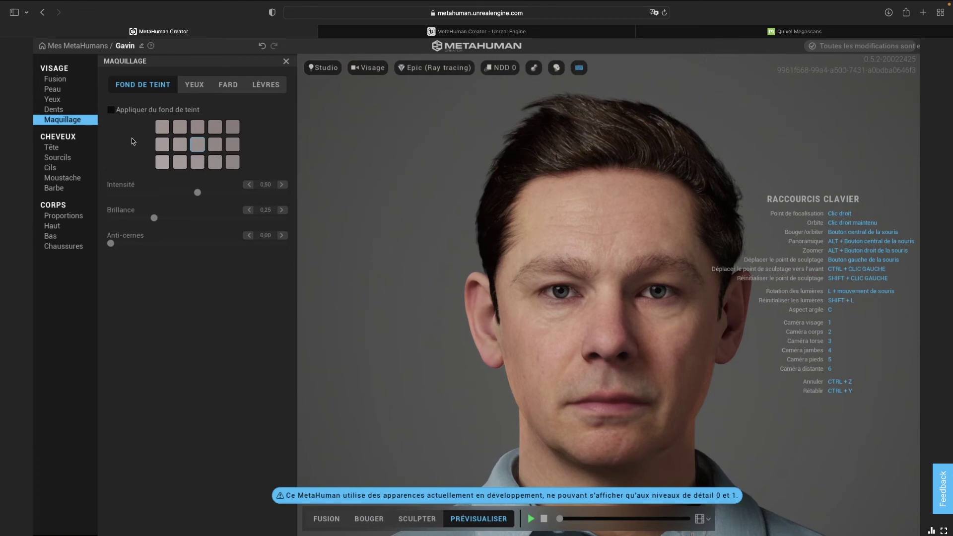
click(50, 149)
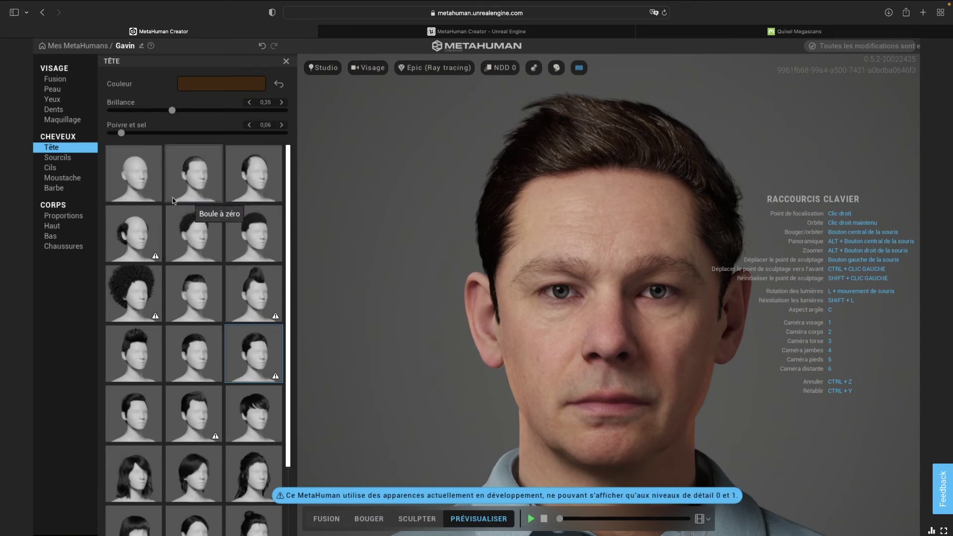
- Preview Aucun and Boule à zéro hair, then restore the short side-parted hairstyle
click(148, 186)
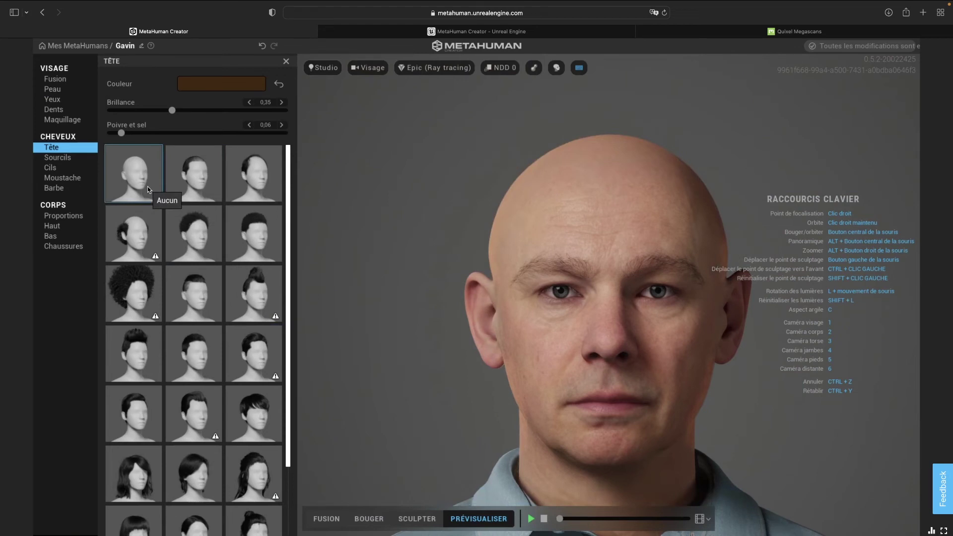
key(Right)
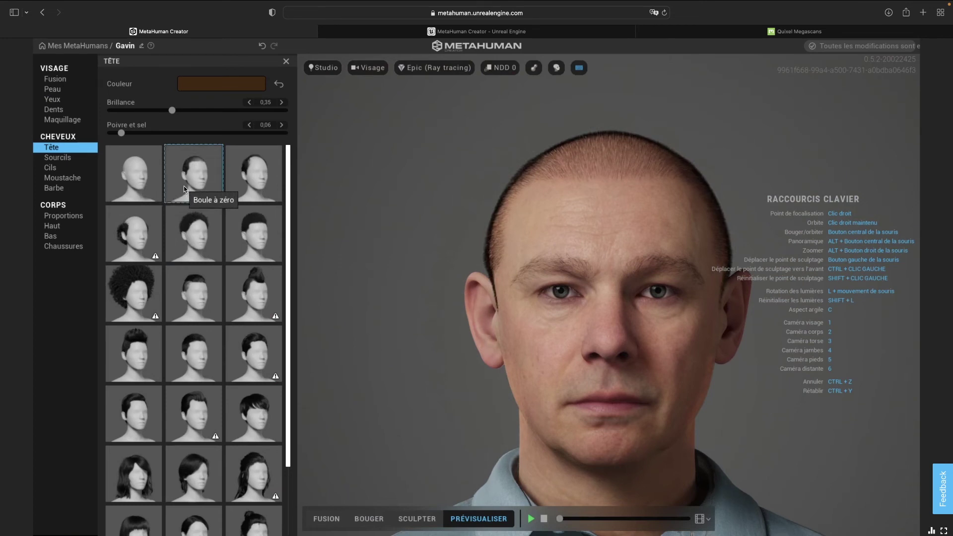
click(254, 353)
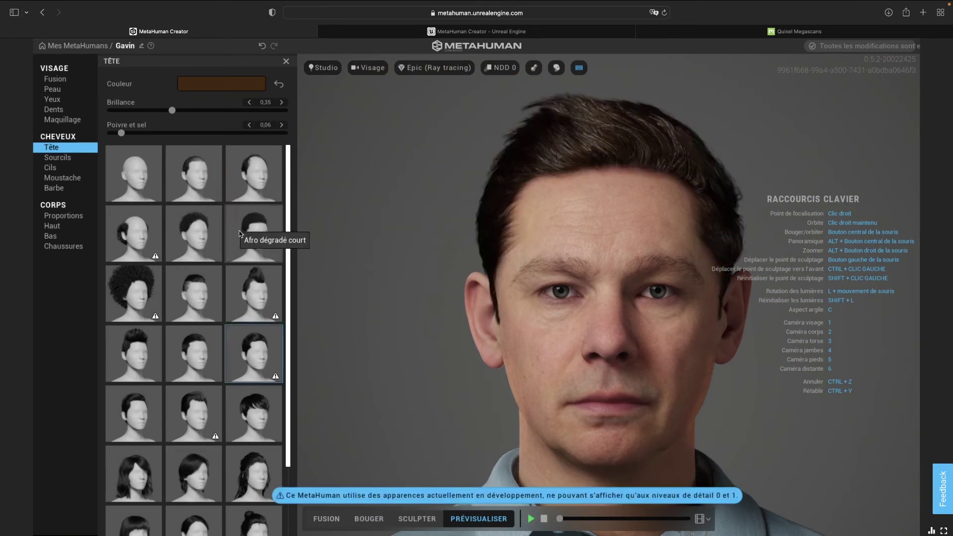
- Compare eyebrow styles and apply the thick, bushy eyebrows
click(58, 158)
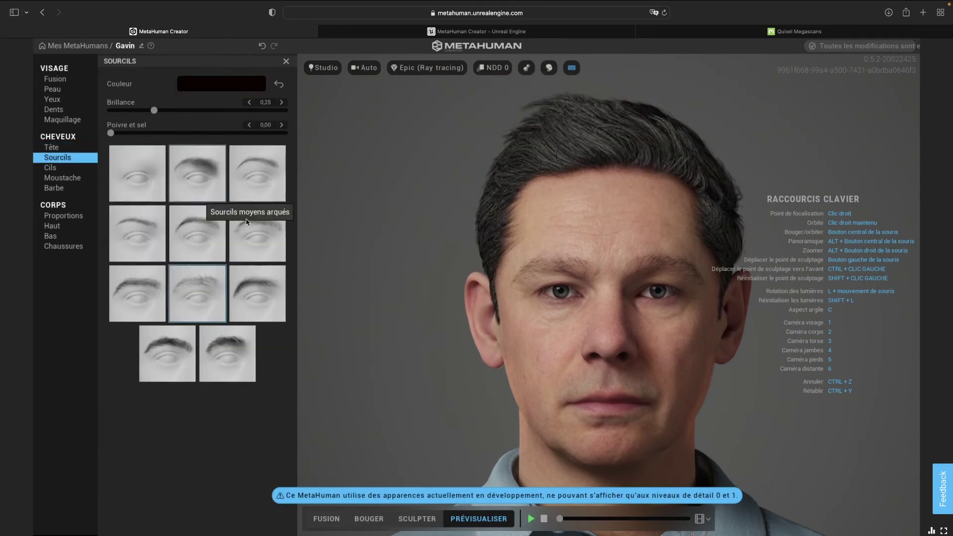
click(138, 181)
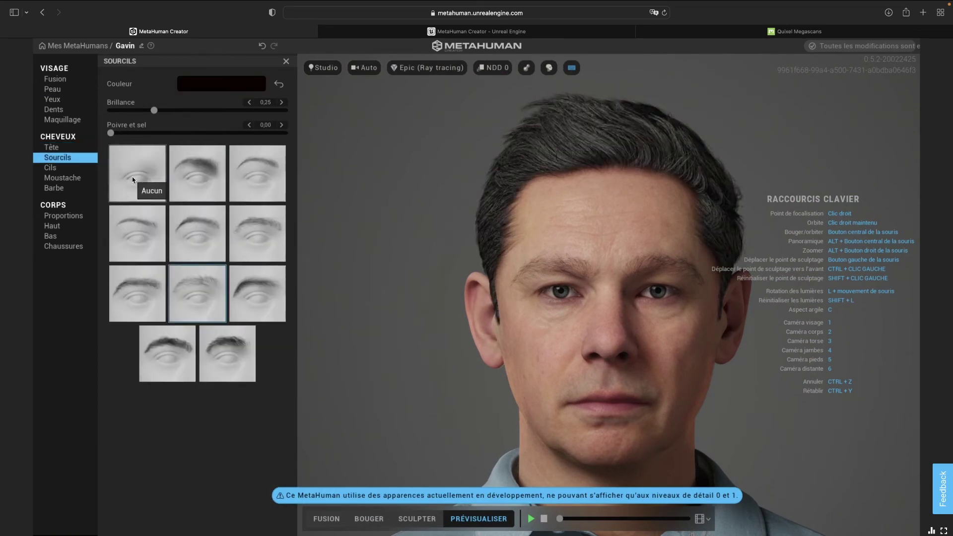
click(209, 180)
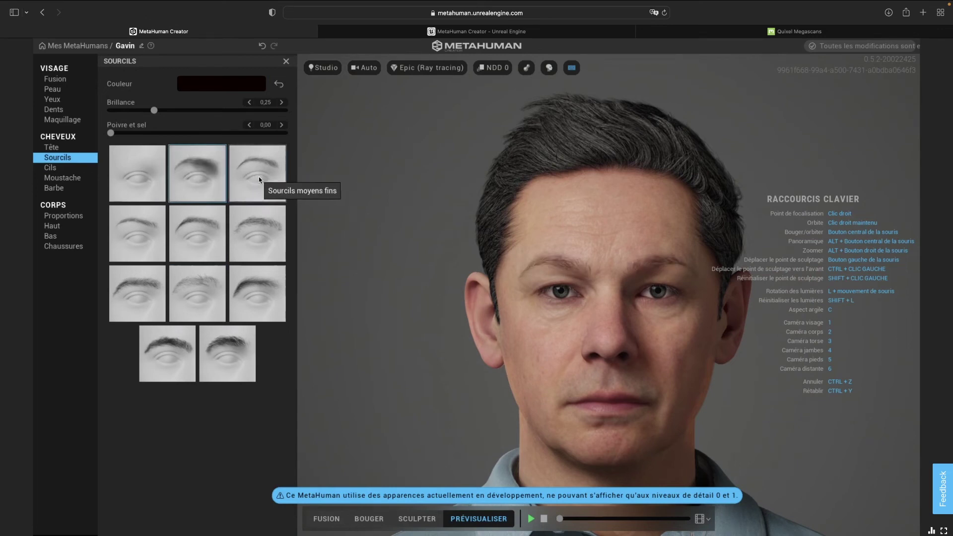
click(228, 353)
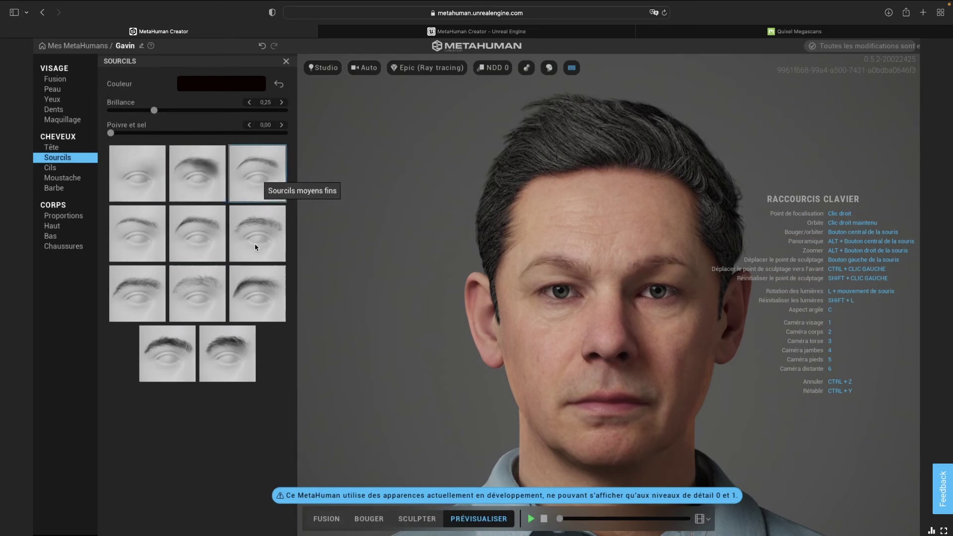
- Try Moustache fine, settle on Moustache de trois jours stubble, then show body Proportions
click(52, 169)
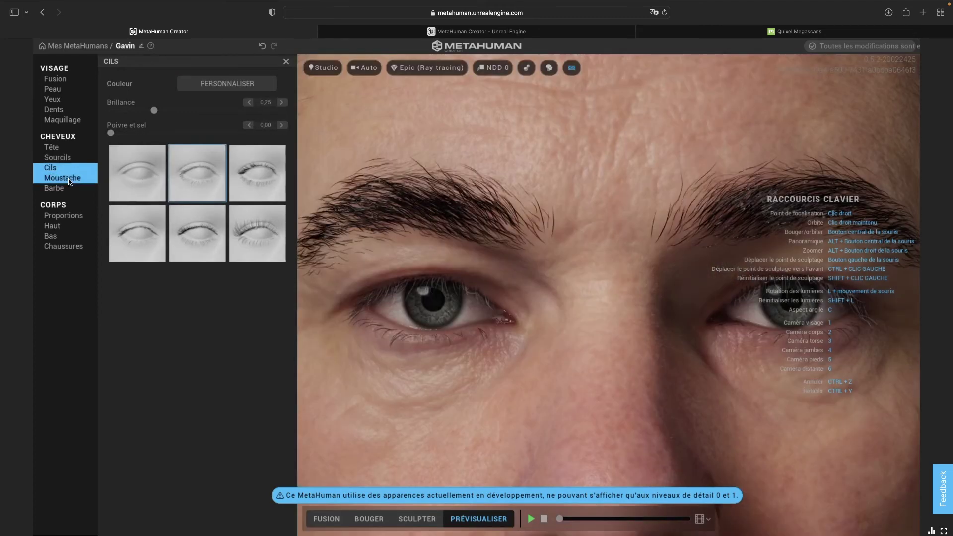
click(62, 178)
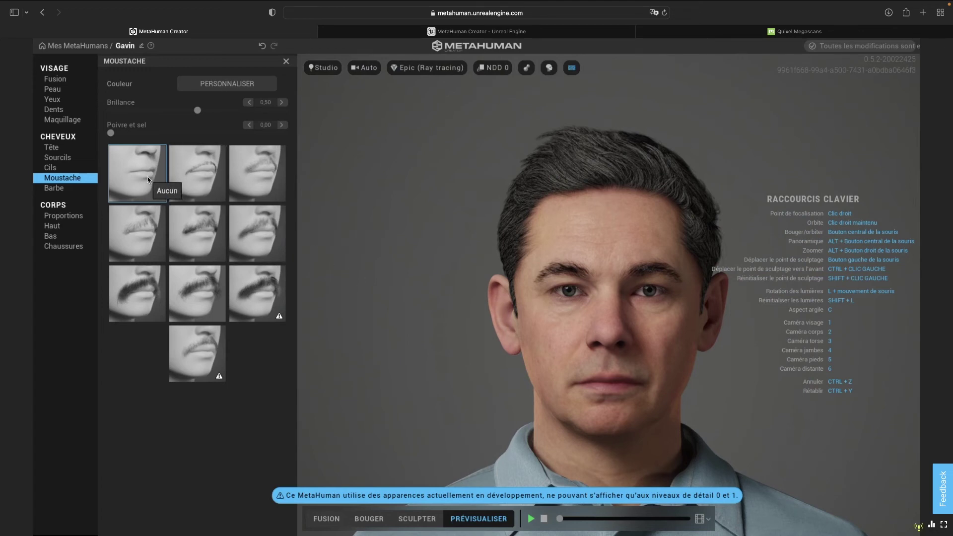
click(198, 182)
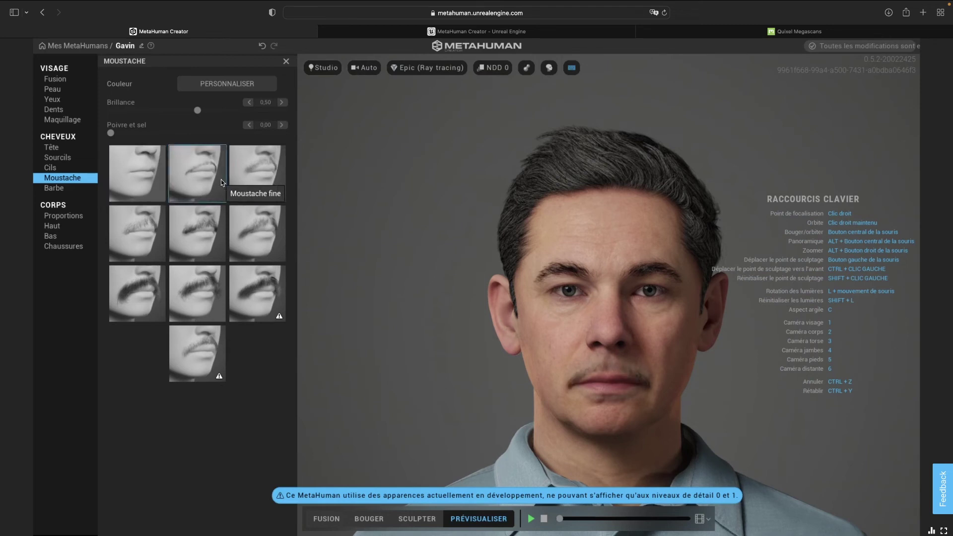
click(249, 179)
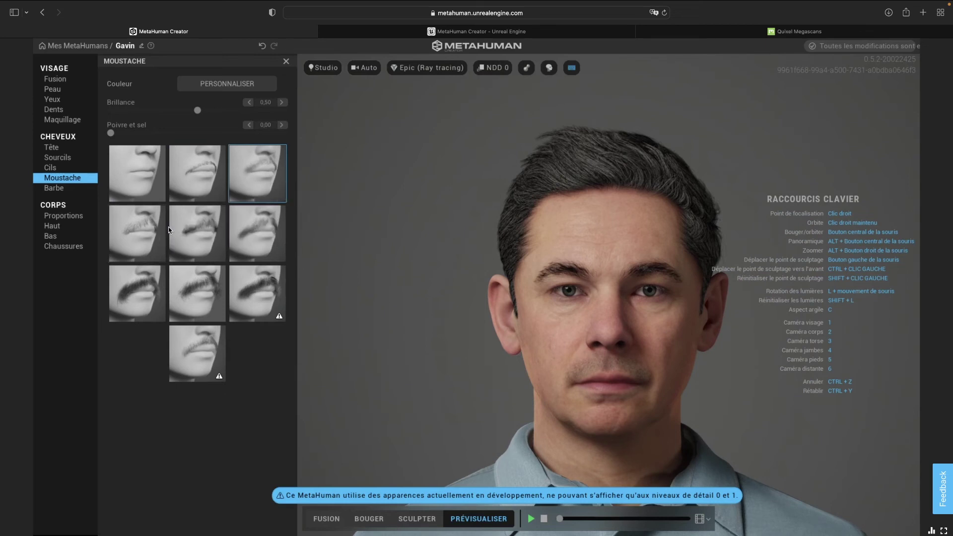
click(59, 218)
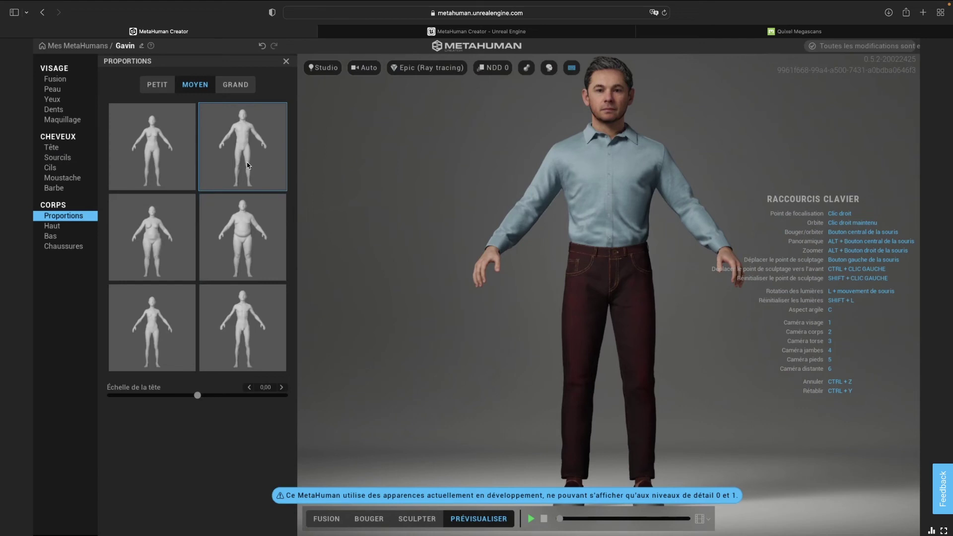
- Compare body heights, then pick the short, heavier Petit build with head scale 0.62
click(156, 86)
click(189, 89)
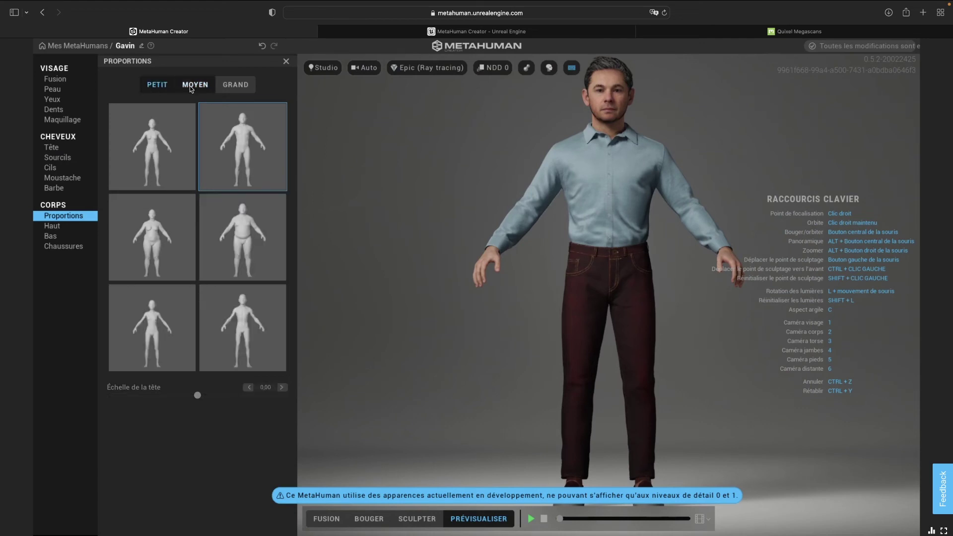
click(235, 86)
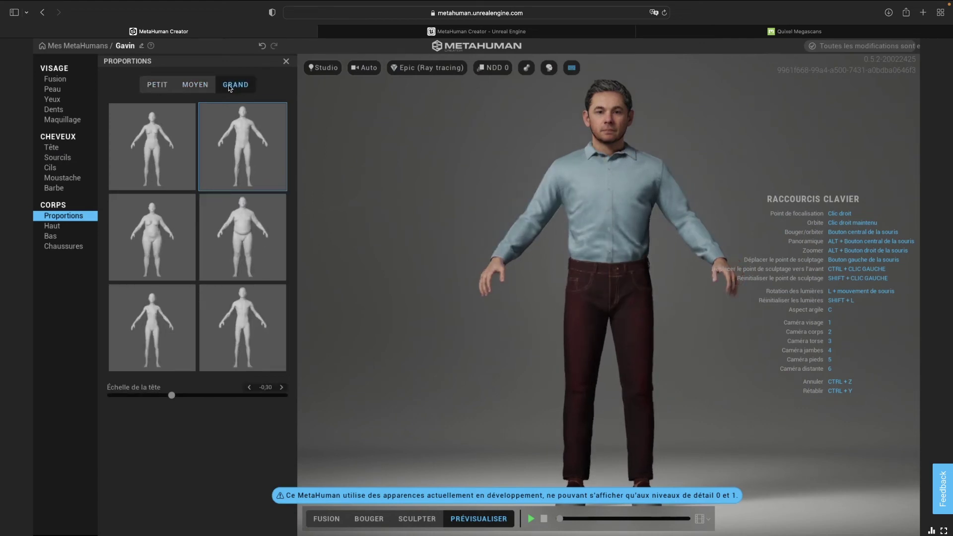
click(164, 88)
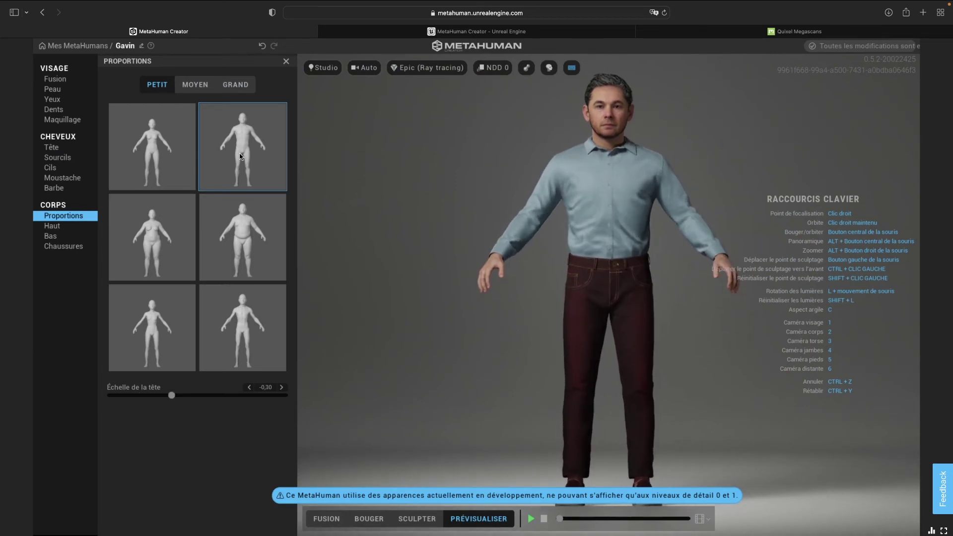
click(242, 238)
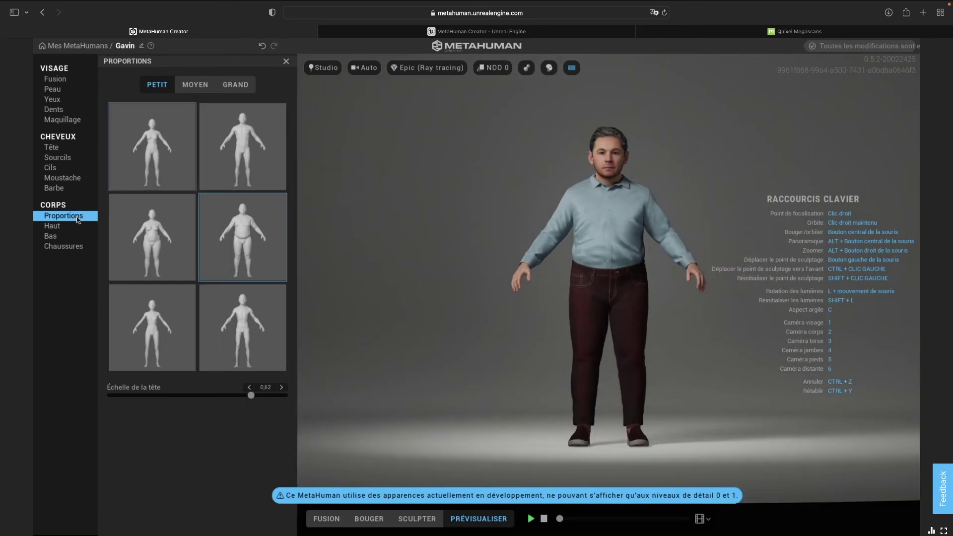
click(52, 226)
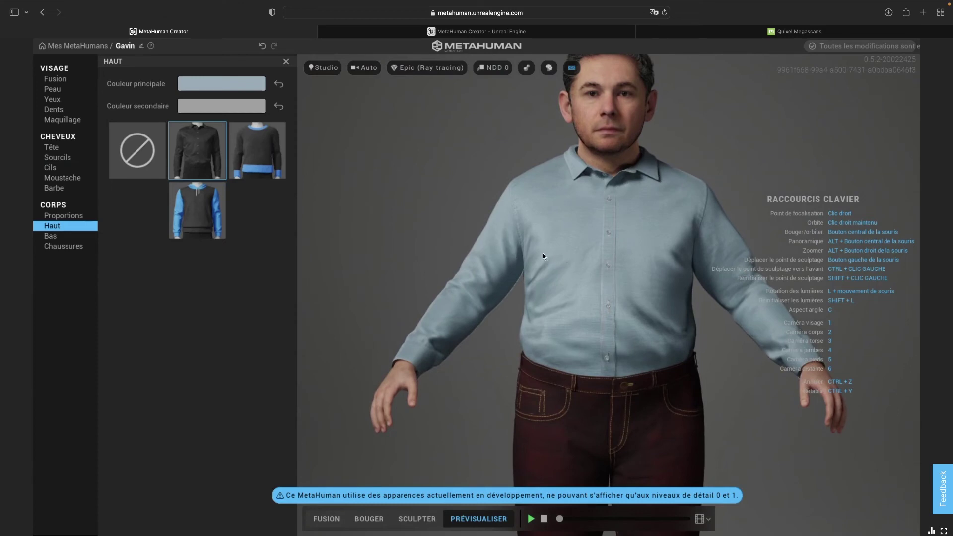
- Try Aucun, Chemise boutonnée and Pull, then dress Gavin in the light grey Sweat à capuche
click(141, 150)
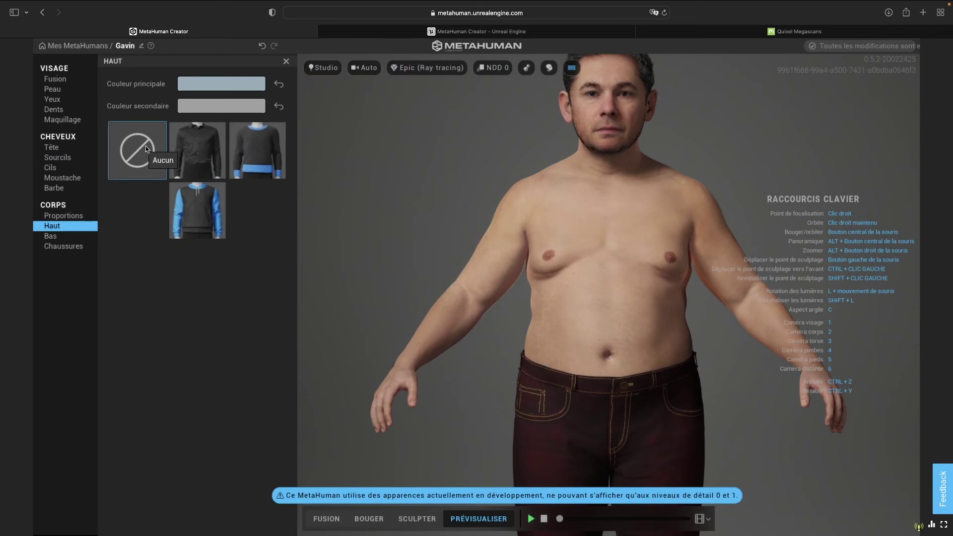
click(197, 152)
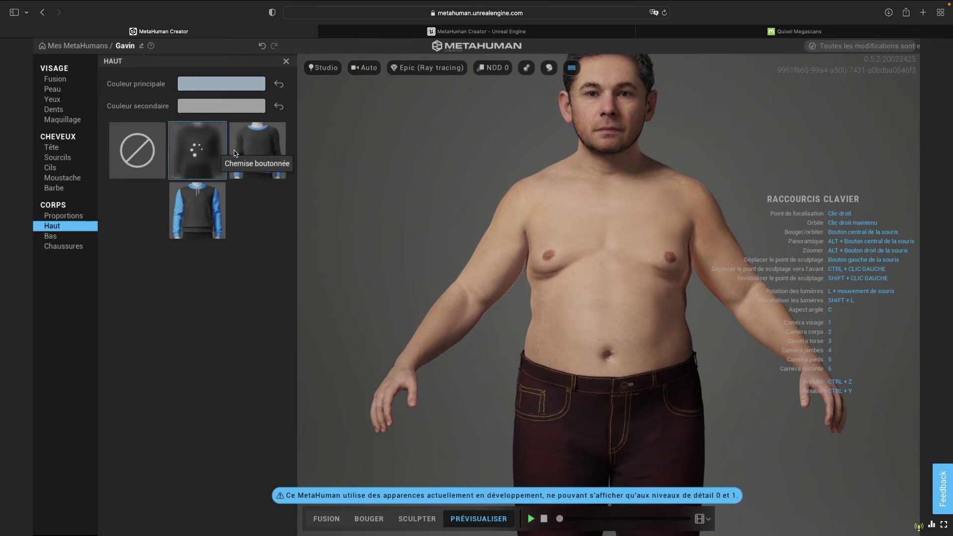
click(254, 153)
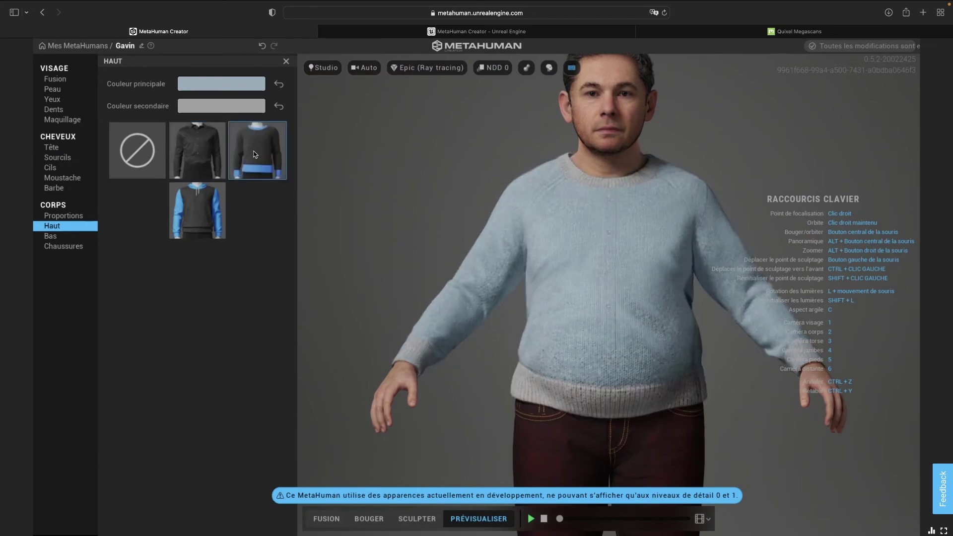
click(198, 219)
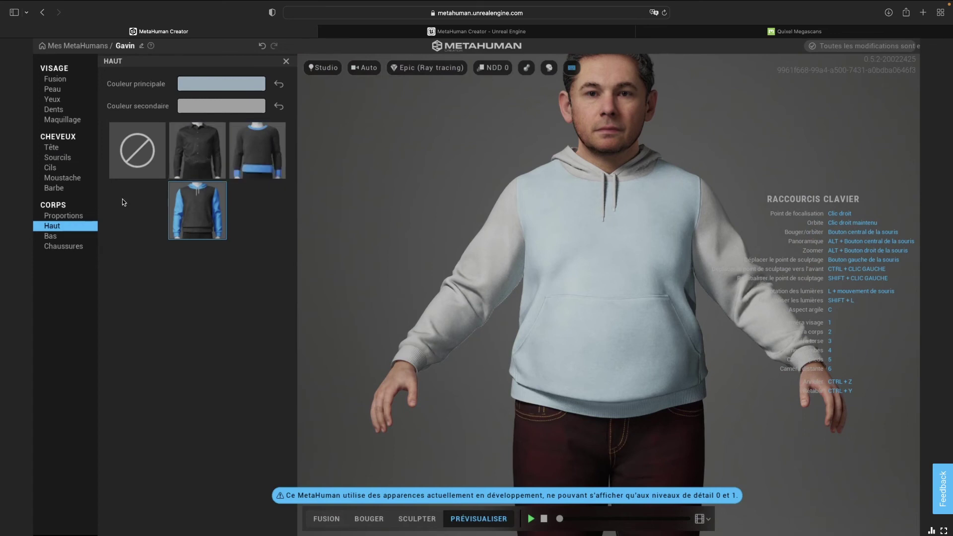
click(55, 234)
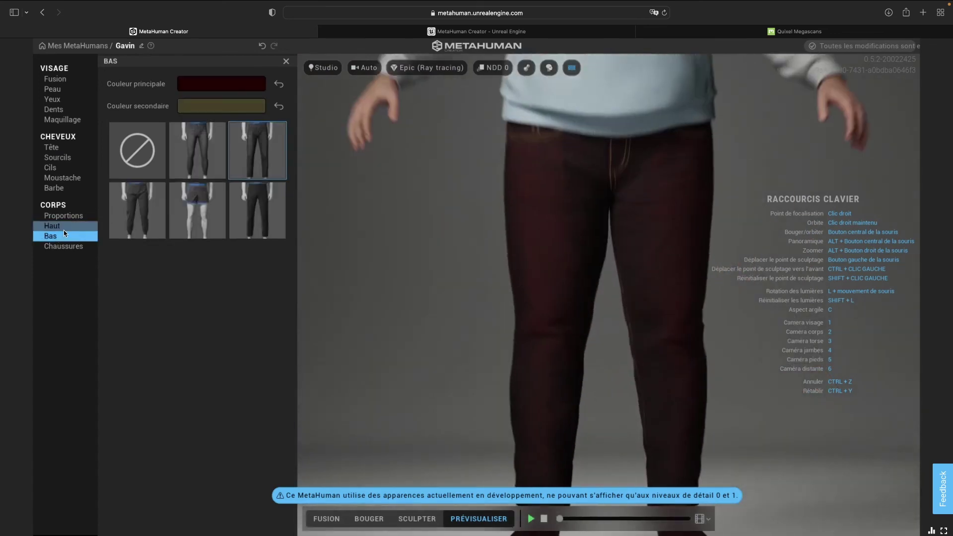
- Remove the trousers, and briefly take the hoodie off and put it back on
click(146, 147)
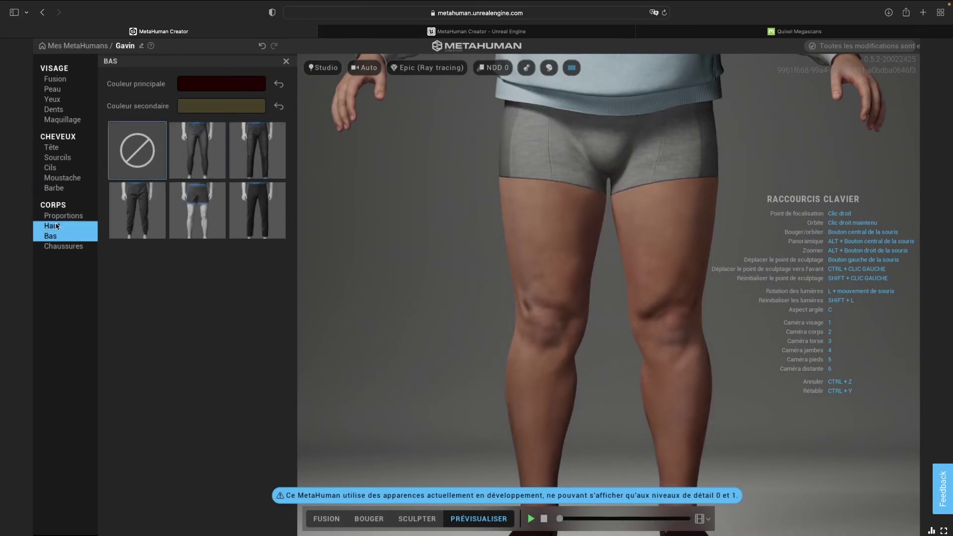
click(57, 226)
click(141, 154)
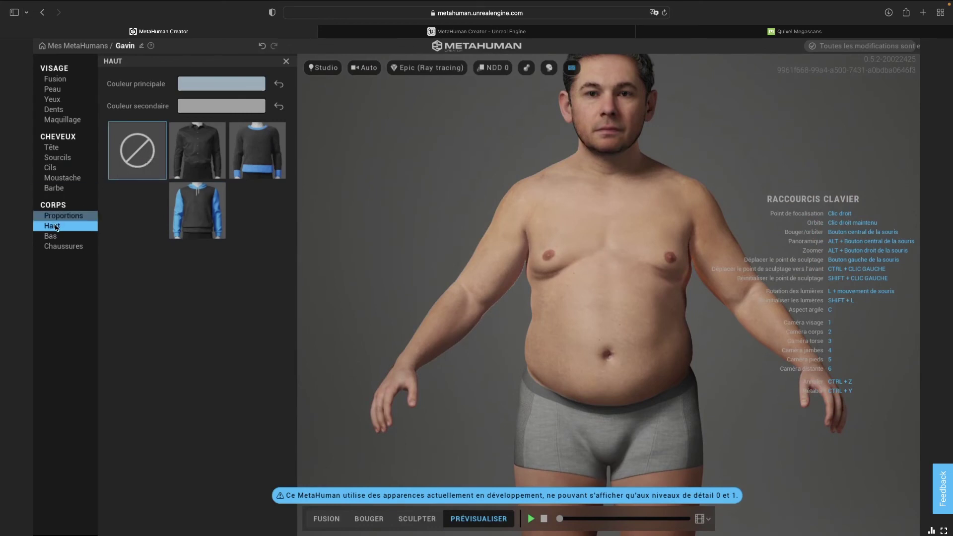
click(198, 209)
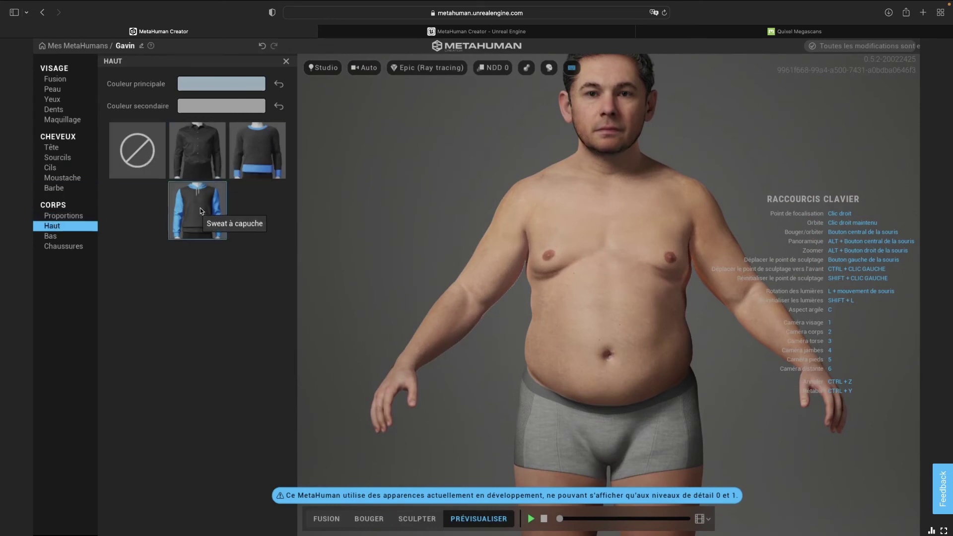
click(51, 237)
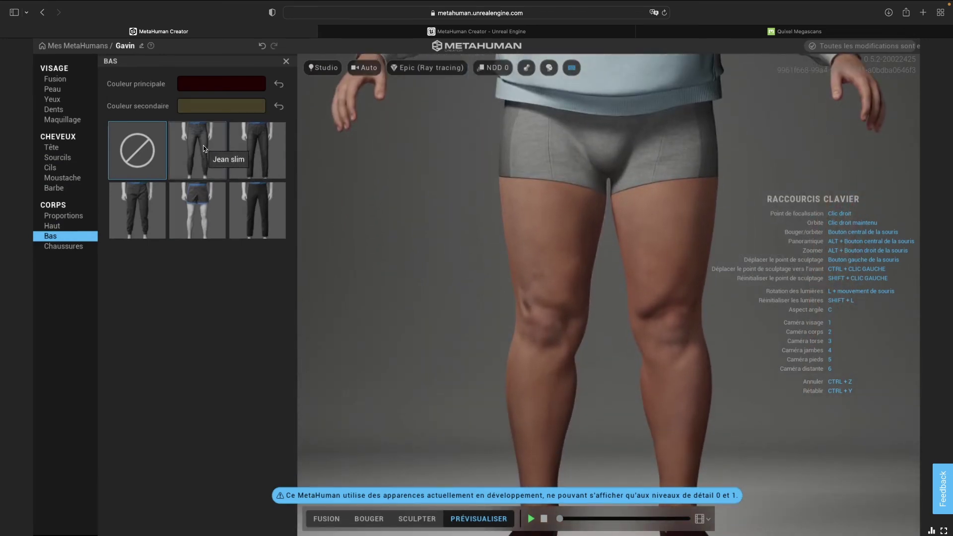
- Try Jean slim, Jean, Pantalon cargo and Short, settling on the last trouser style
click(201, 151)
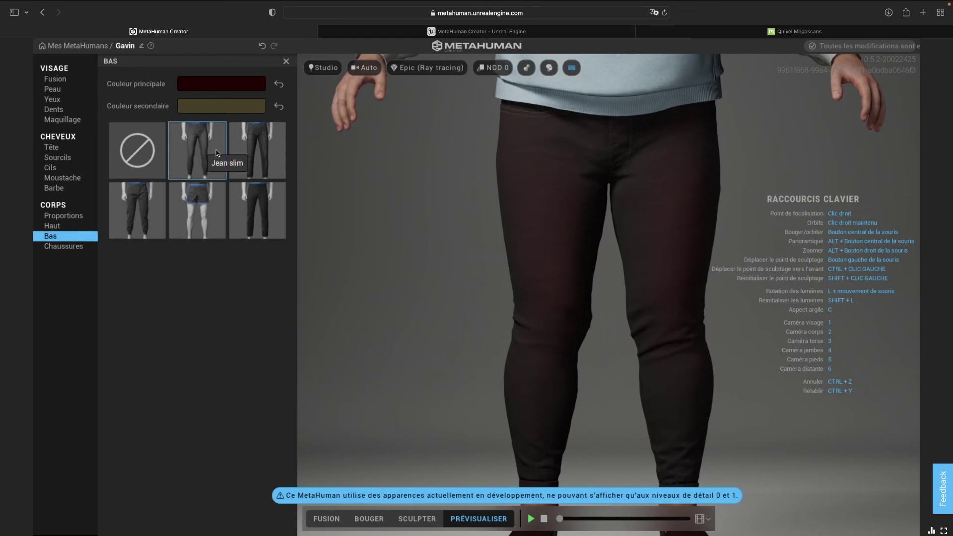
click(259, 150)
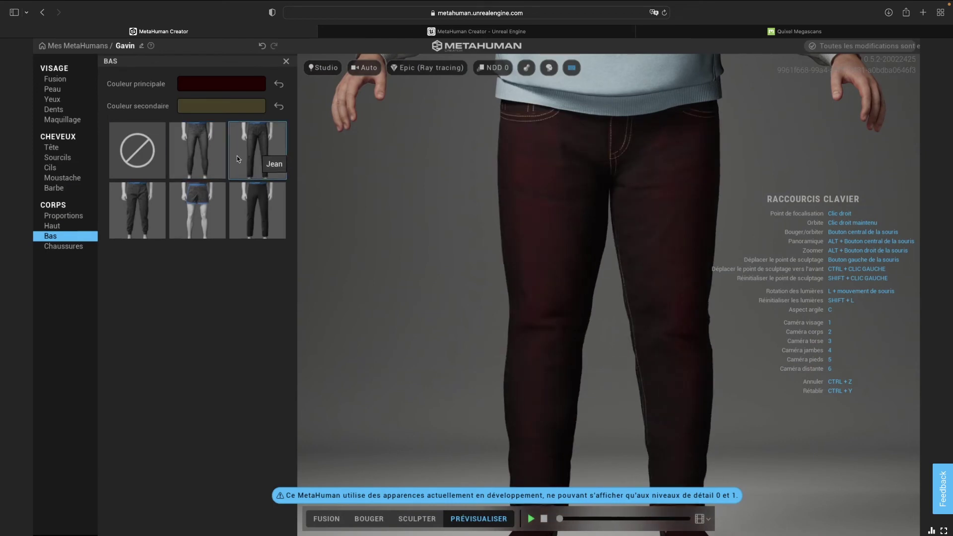
click(130, 211)
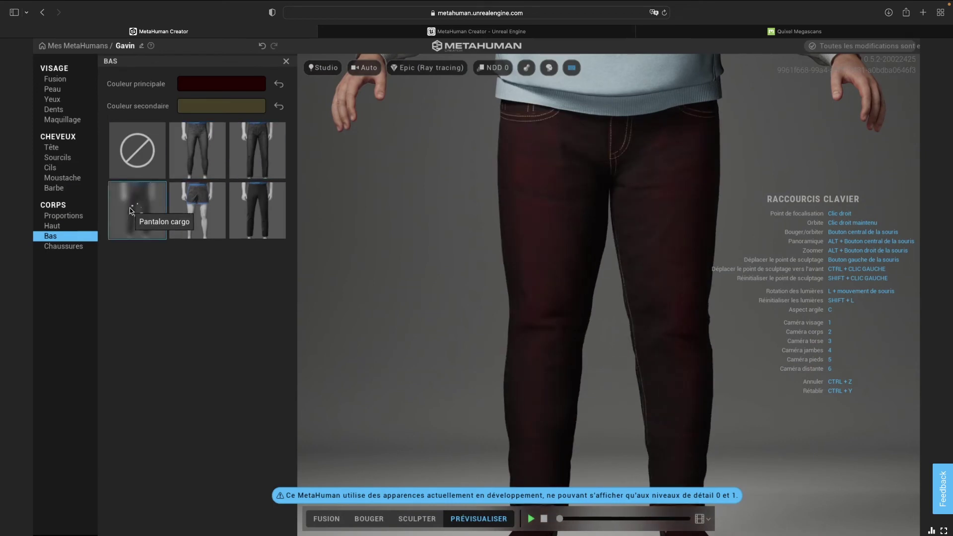
click(208, 211)
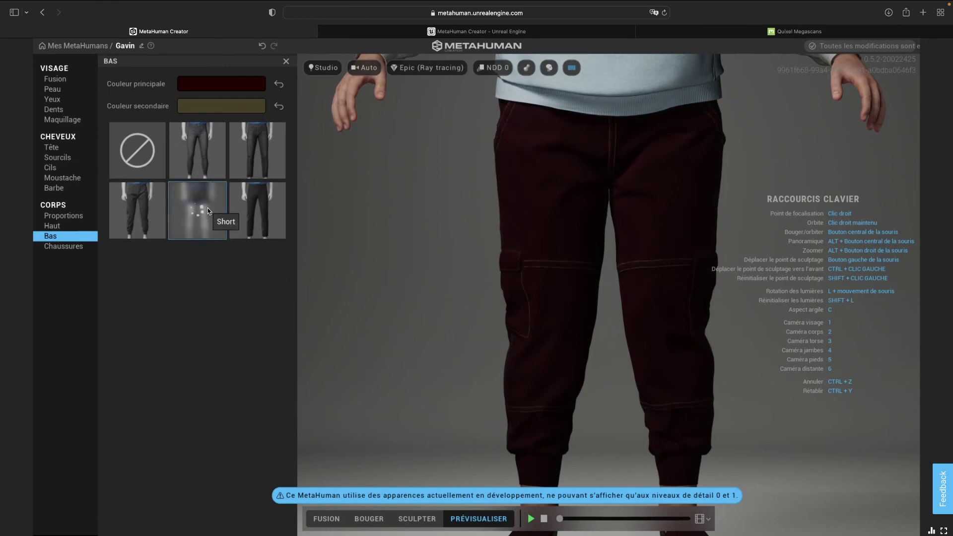
click(278, 211)
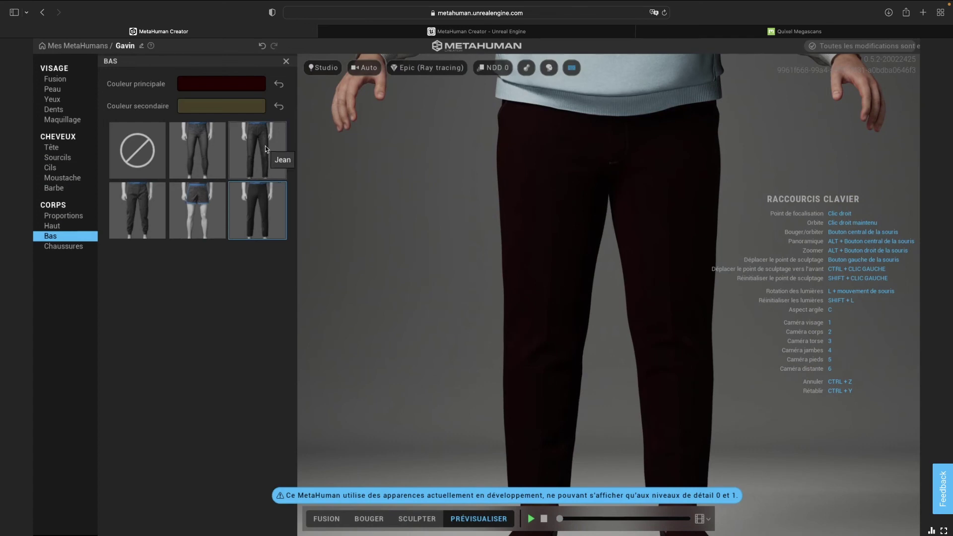
click(61, 248)
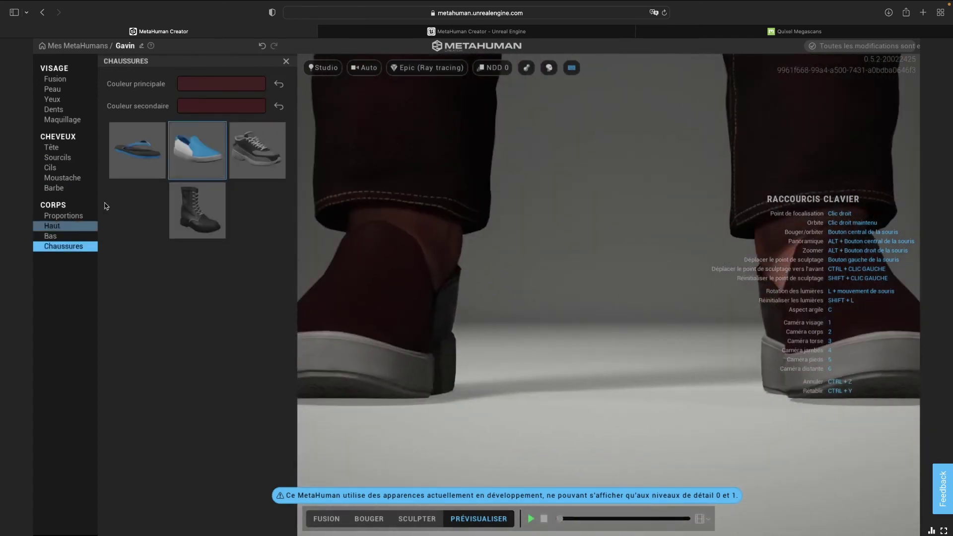
- Try Tongs and Chaussures plates, then put the dark Baskets sneakers with white soles on Gavin
click(134, 162)
click(221, 158)
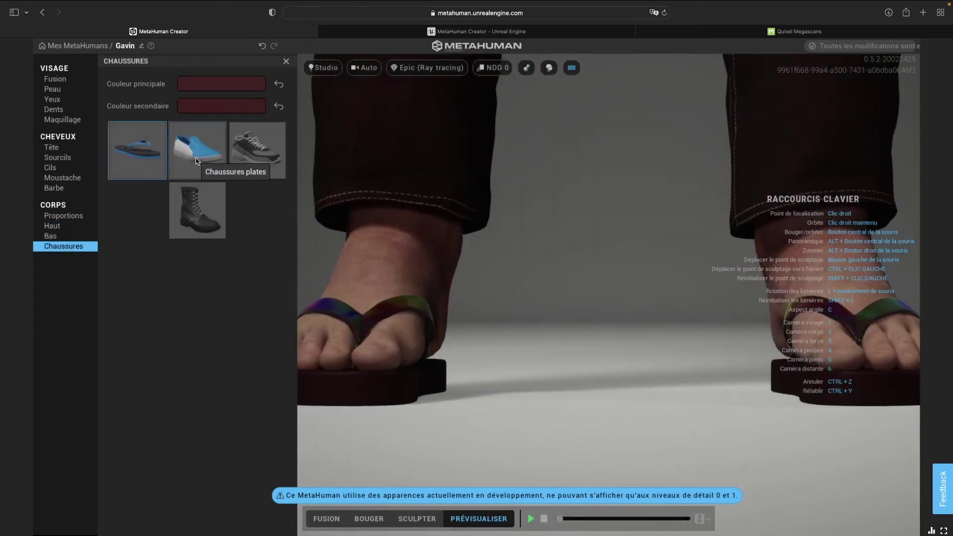
click(257, 153)
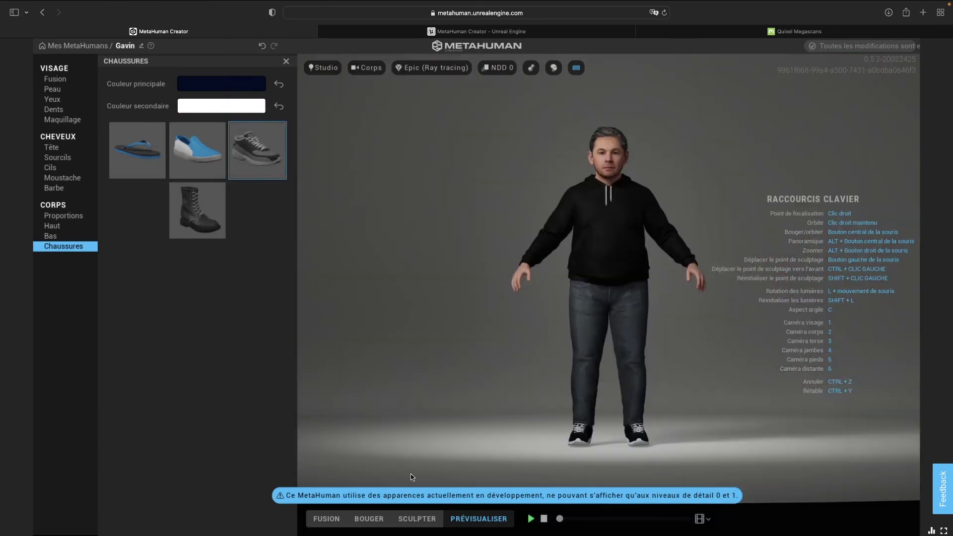
click(338, 520)
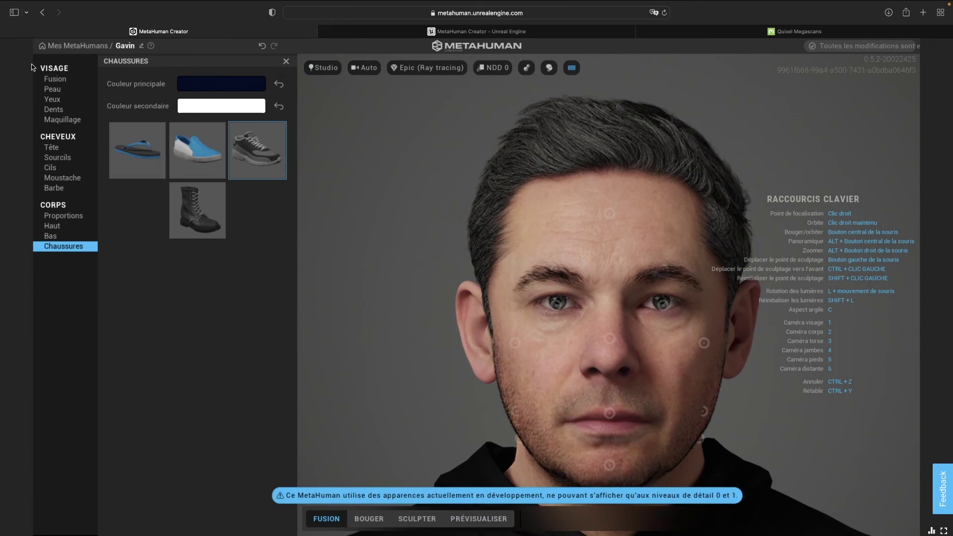
- Show the blend wheel and reshape the ears by dragging the ear guide in BOUGER mode
click(48, 80)
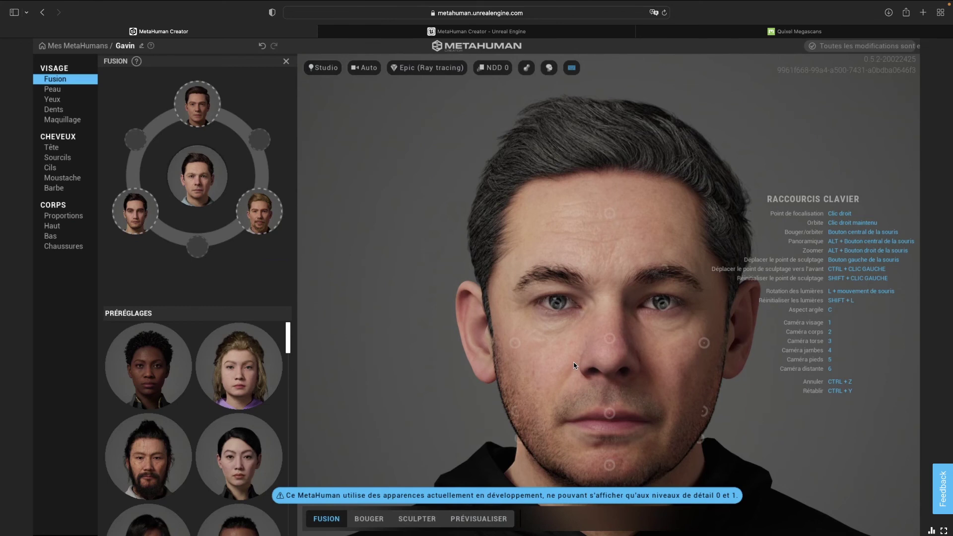
click(374, 519)
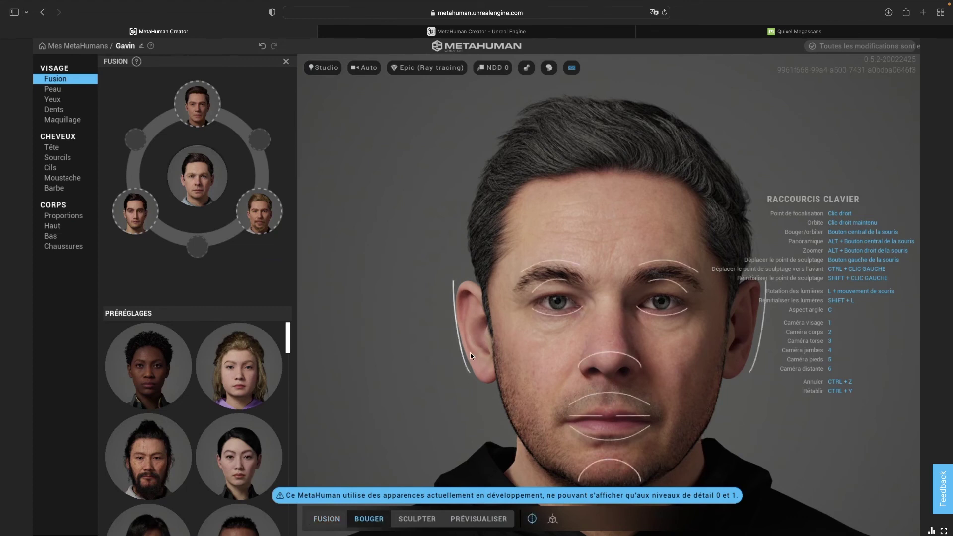
drag(470, 353, 500, 332)
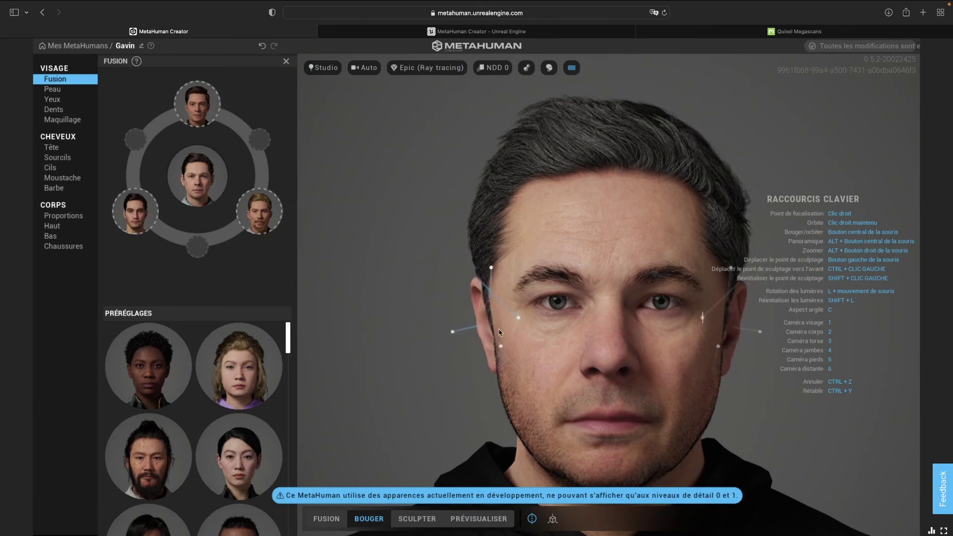
drag(500, 332, 497, 331)
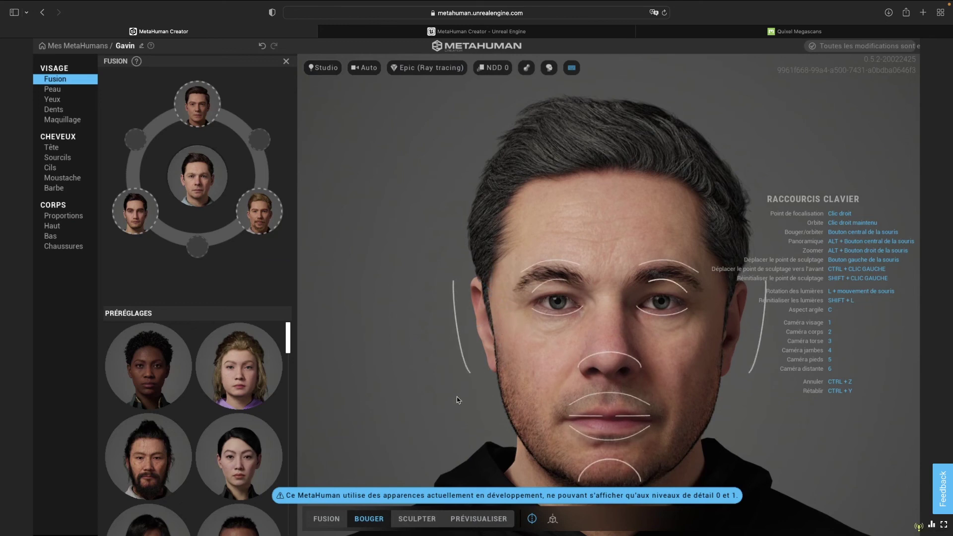
click(417, 519)
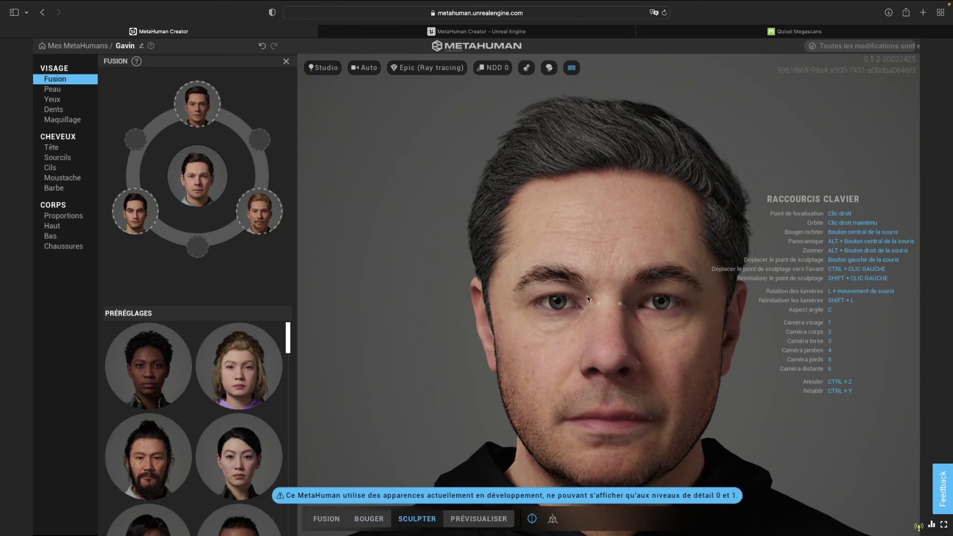
- Sculpt the eye area upward and the brows inward, then orbit to a three-quarter view
mouse_move(670, 303)
drag(665, 296, 666, 282)
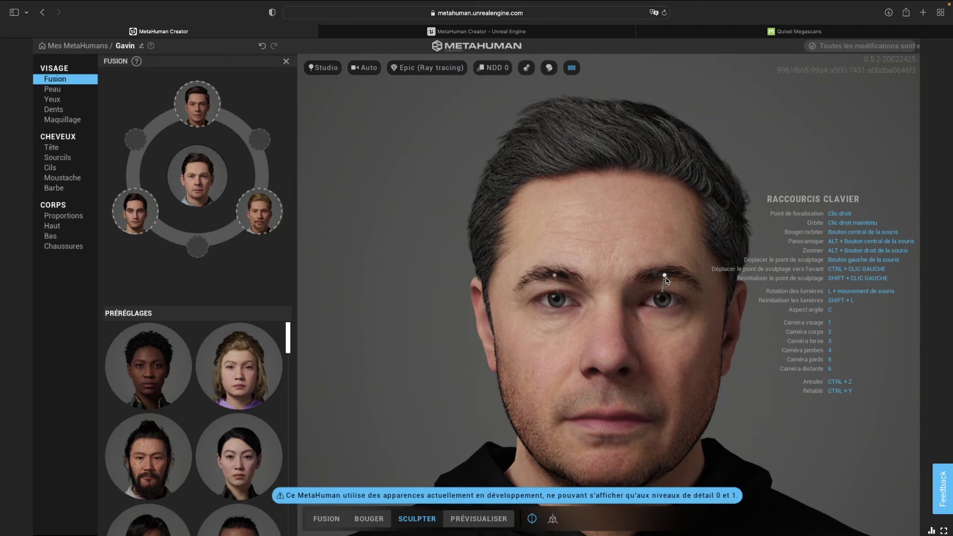
mouse_move(666, 279)
mouse_down()
mouse_move(646, 276)
mouse_move(663, 281)
mouse_up()
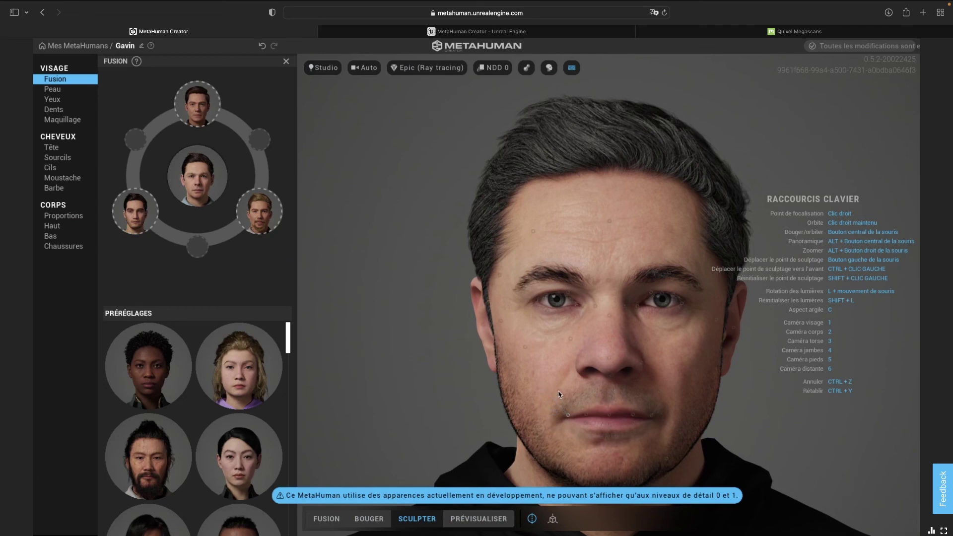
mouse_move(678, 400)
mouse_move(666, 375)
right_down()
mouse_move(383, 357)
mouse_move(713, 367)
right_up()
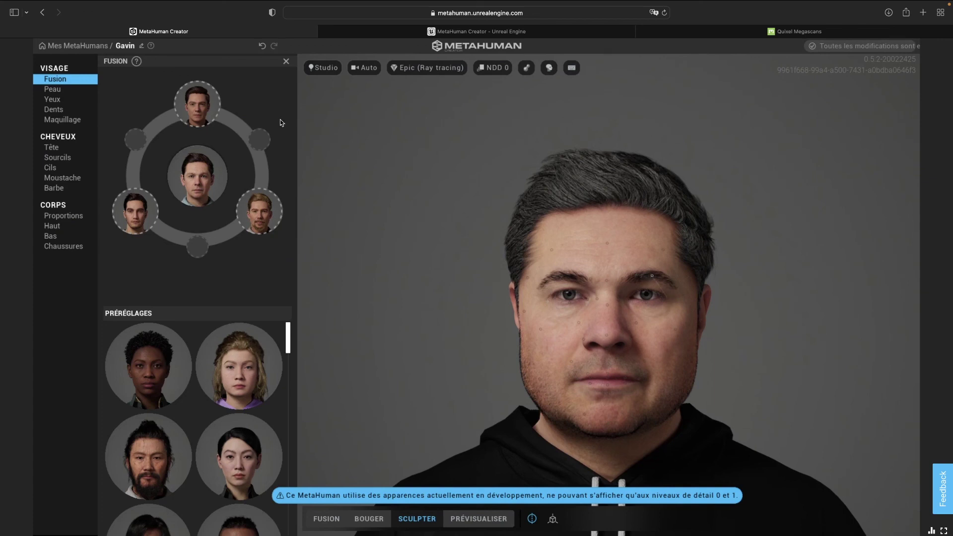
- Replace the name Gavin with a new first name for the MetaHuman
click(142, 47)
key(BackSpace)
text(Emeric)
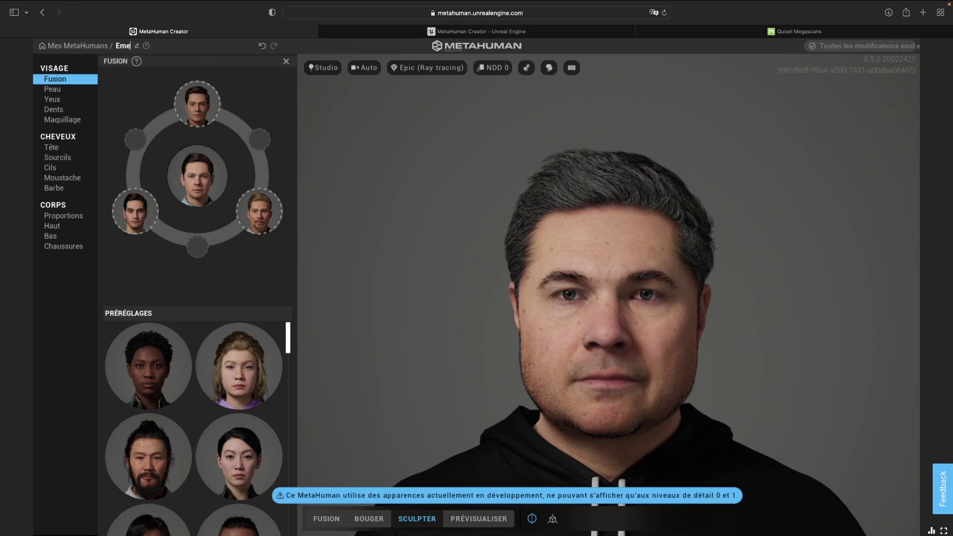